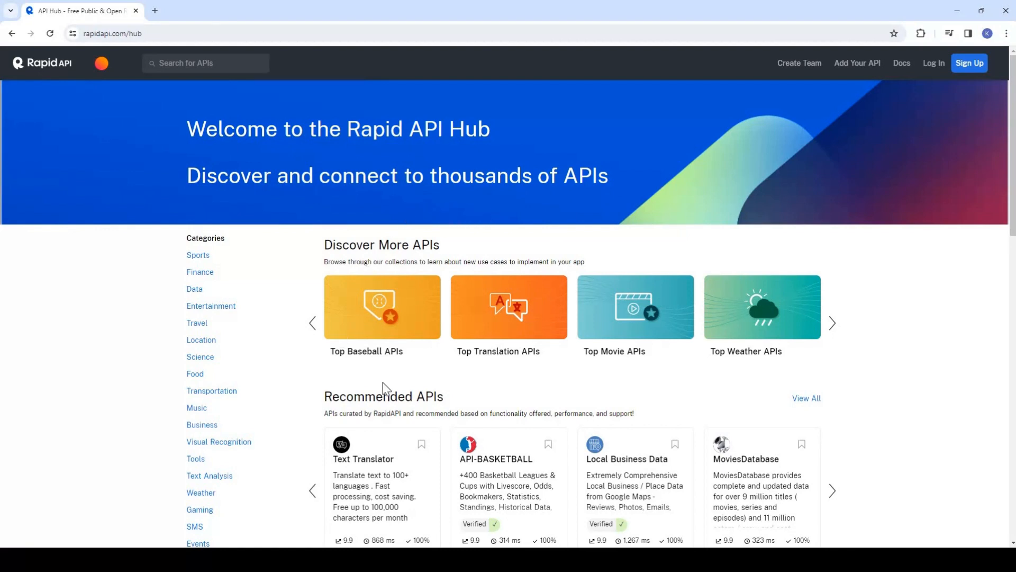
# Step: Open the pricing of TheRundown API from the Top Baseball APIs collection
pyautogui.click(358, 296)
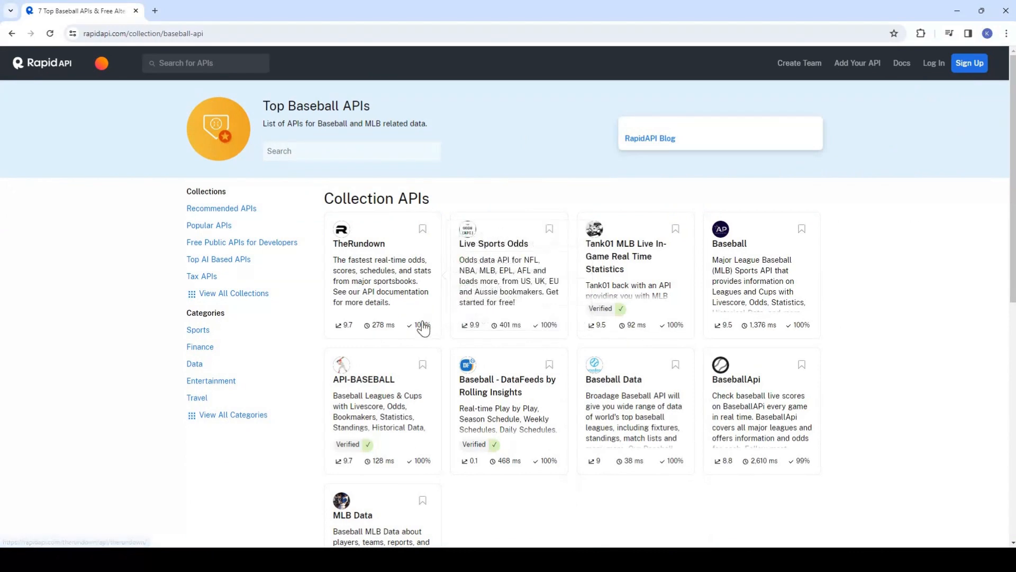
pyautogui.click(365, 258)
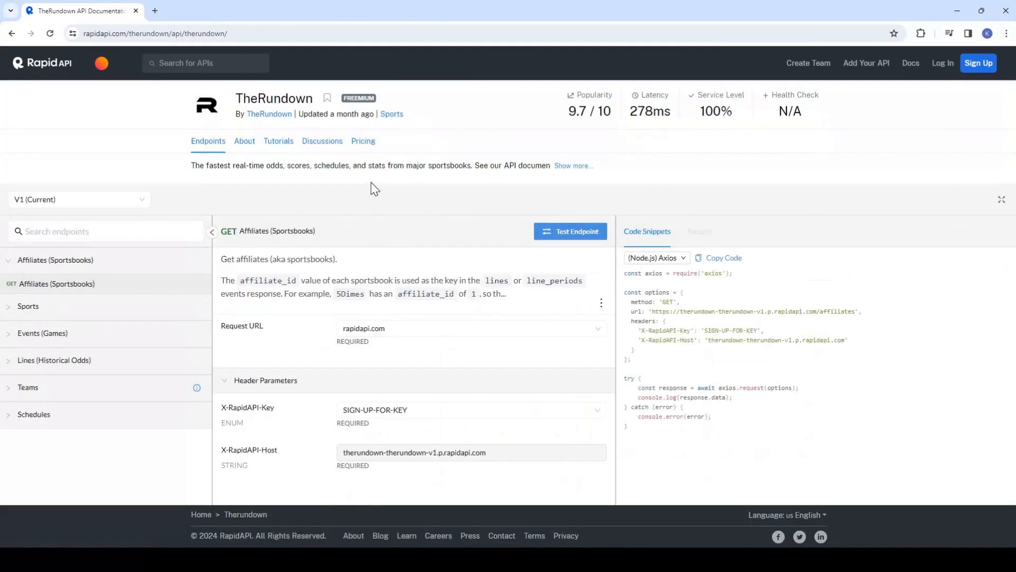
pyautogui.click(364, 141)
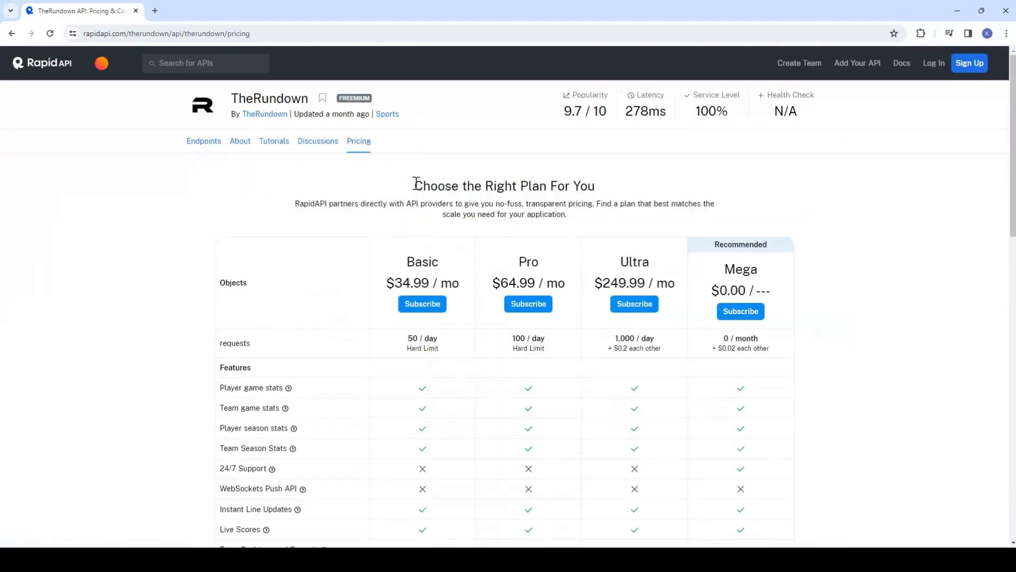
# Step: Examine the subscription plans in TheRundown's pricing table, especially the daily request limits of the Basic and Ultra plans
pyautogui.moveTo(416, 183); pyautogui.dragTo(629, 175)
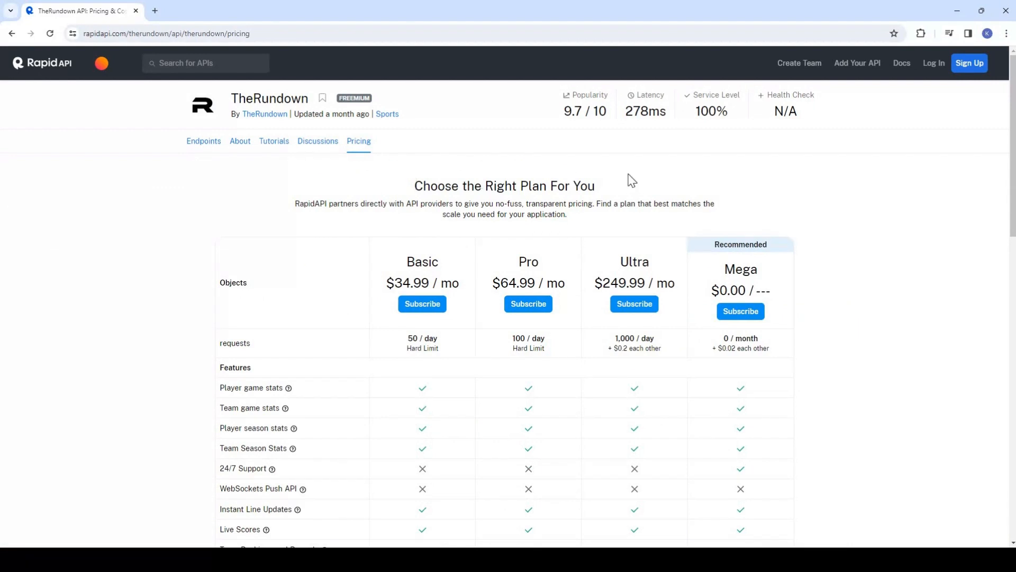
pyautogui.click(551, 201)
pyautogui.moveTo(407, 260); pyautogui.dragTo(433, 259)
pyautogui.click(416, 263)
pyautogui.moveTo(220, 344); pyautogui.dragTo(266, 343)
pyautogui.click(254, 343)
pyautogui.moveTo(449, 340); pyautogui.dragTo(407, 339)
pyautogui.moveTo(615, 339); pyautogui.dragTo(663, 339)
pyautogui.click(384, 389)
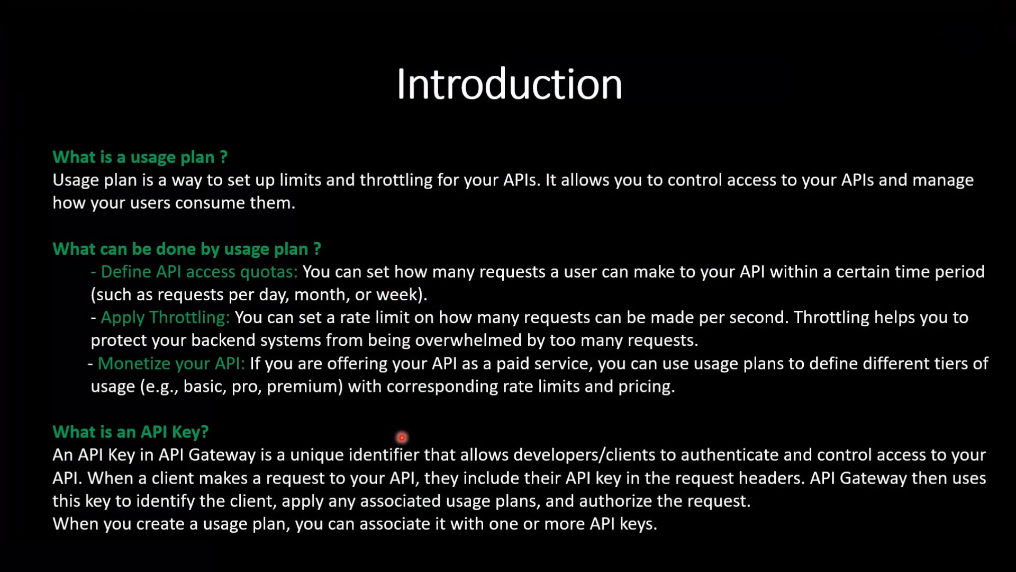
pyautogui.press('Right')
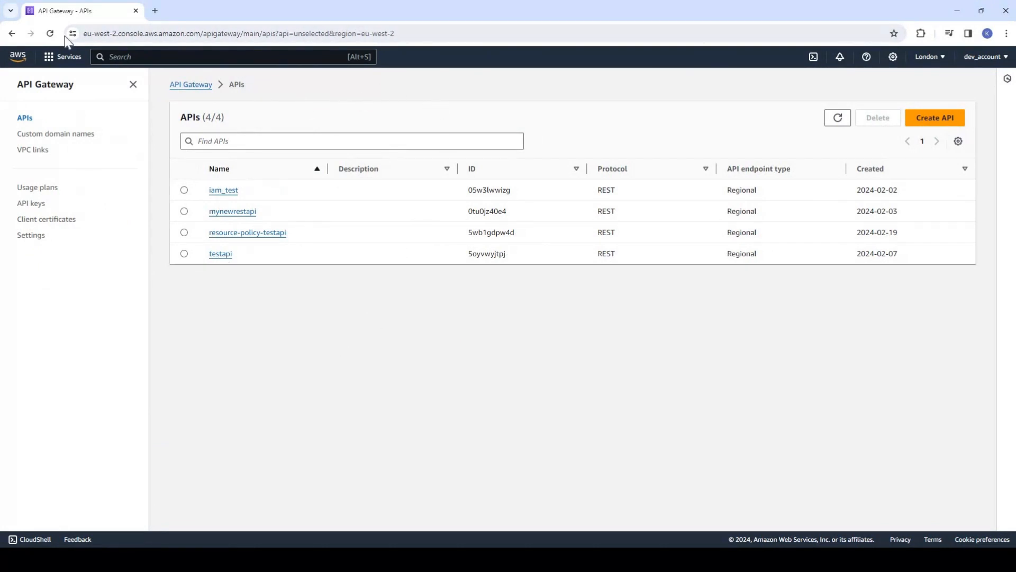
# Step: Duplicate the API Gateway browser tab and open the Lambda service in the copy
pyautogui.rightClick(72, 16)
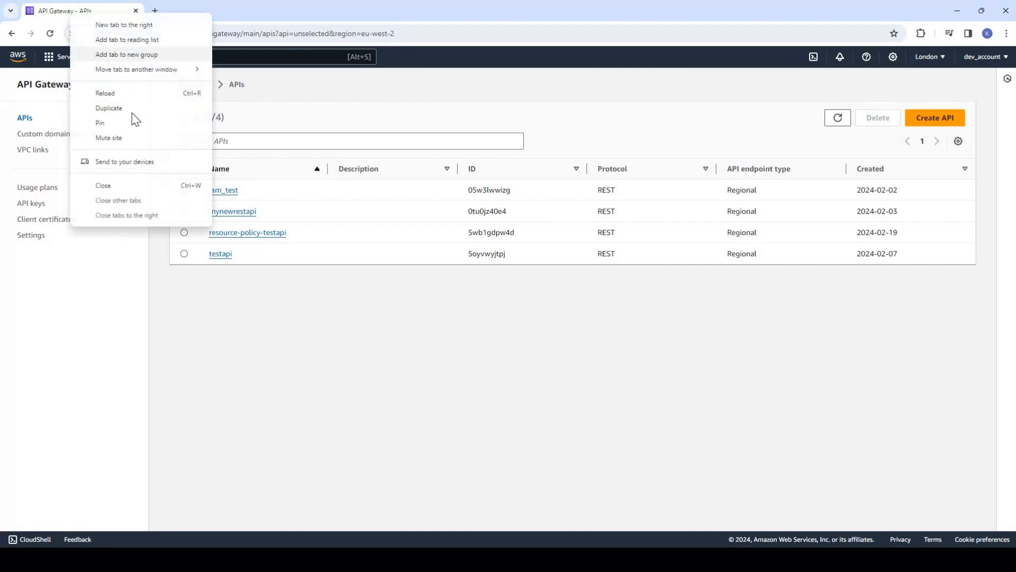
pyautogui.click(207, 107)
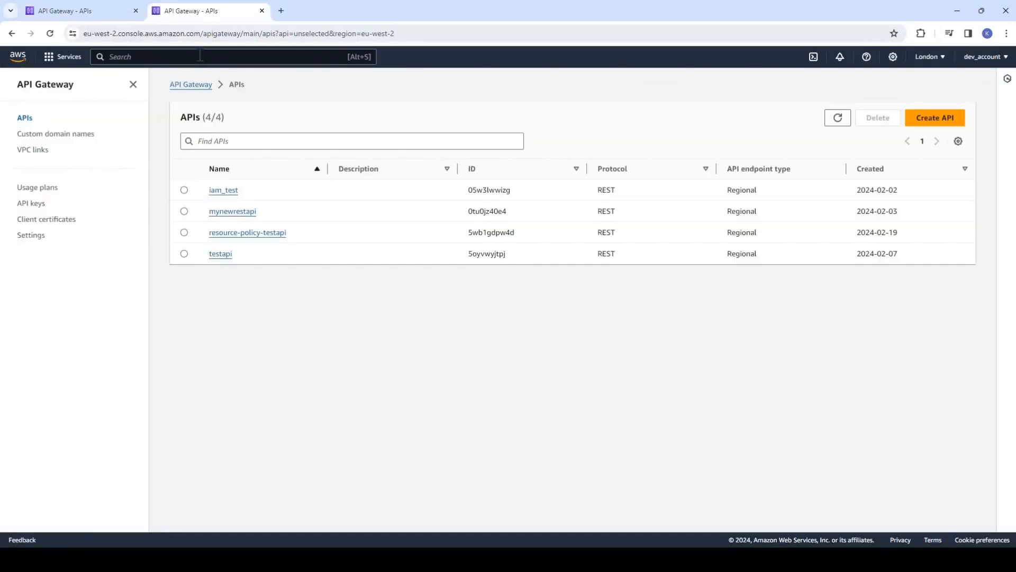
pyautogui.click(200, 55)
pyautogui.write('lambda')
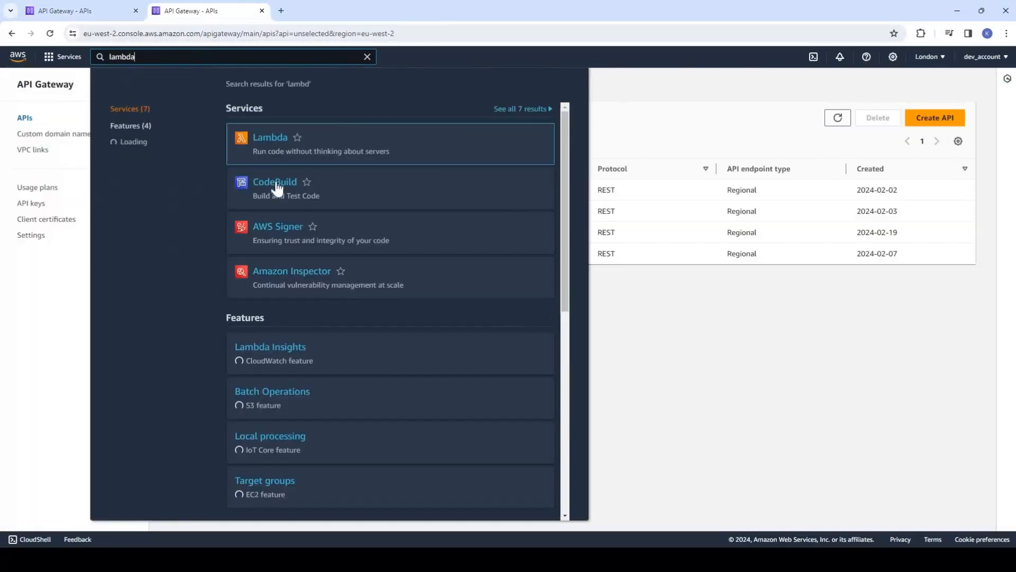
pyautogui.click(274, 139)
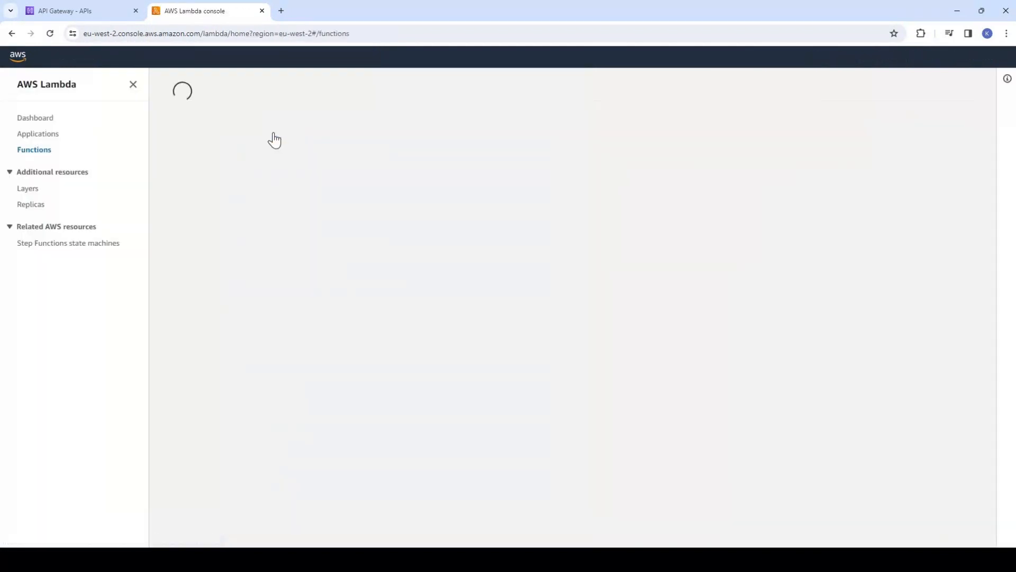
# Step: Create a Lambda function from scratch named usage-plan-backend with the Python 3.12 runtime
pyautogui.click(921, 118)
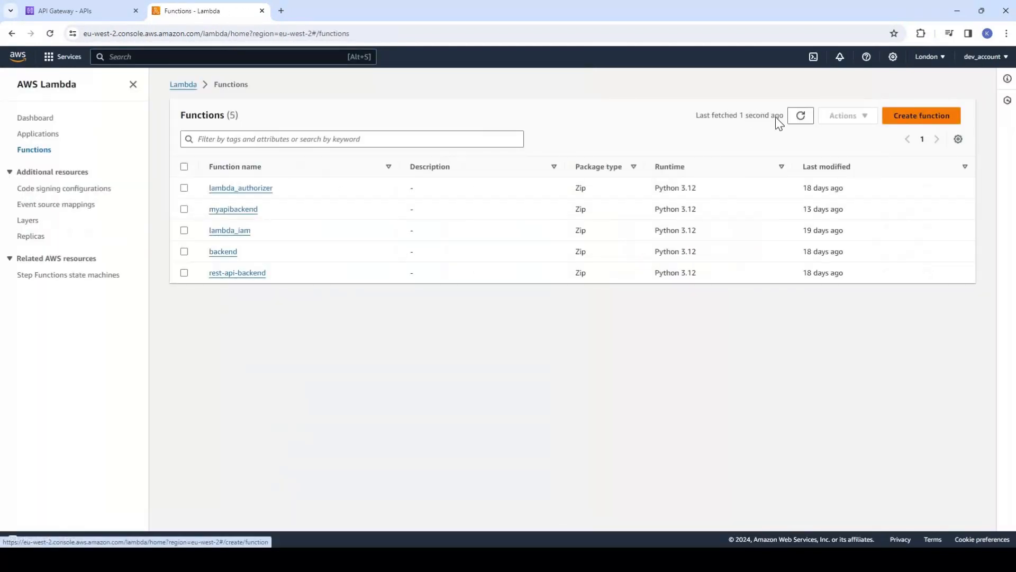
pyautogui.click(132, 272)
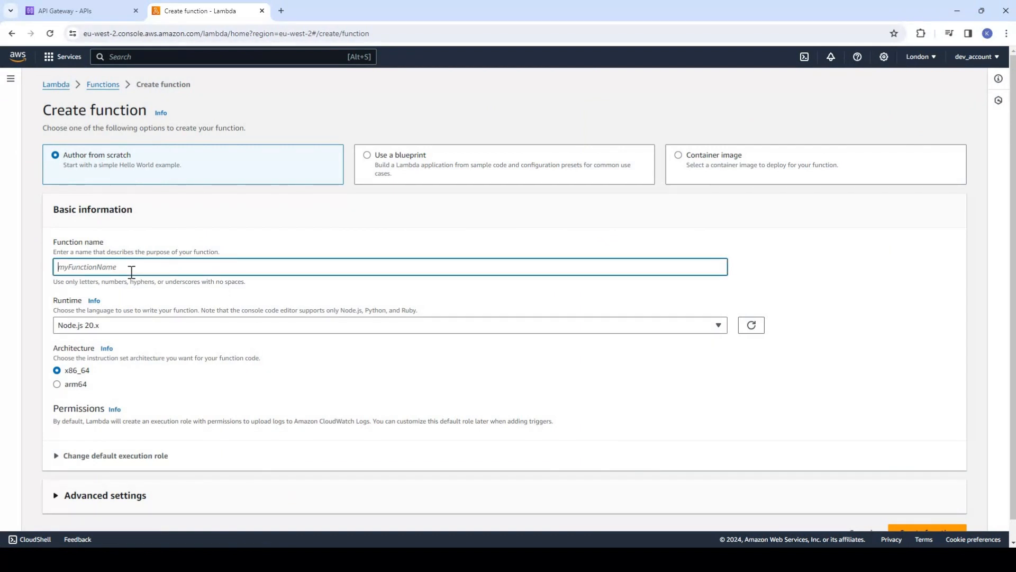
pyautogui.write('usage-plan-backend')
pyautogui.click(140, 324)
pyautogui.click(105, 165)
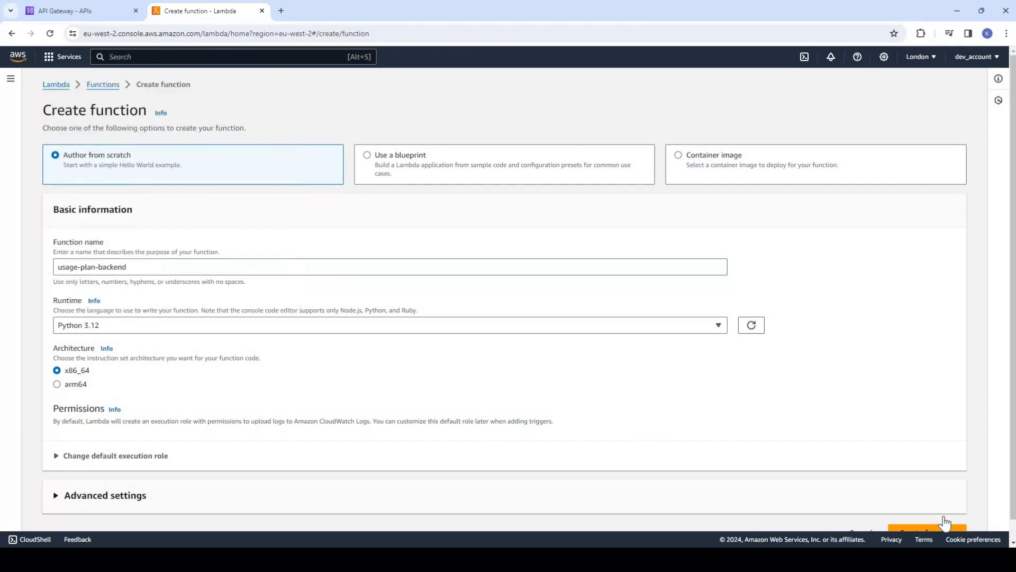
pyautogui.scroll(-1, 932, 513)
pyautogui.click(927, 512)
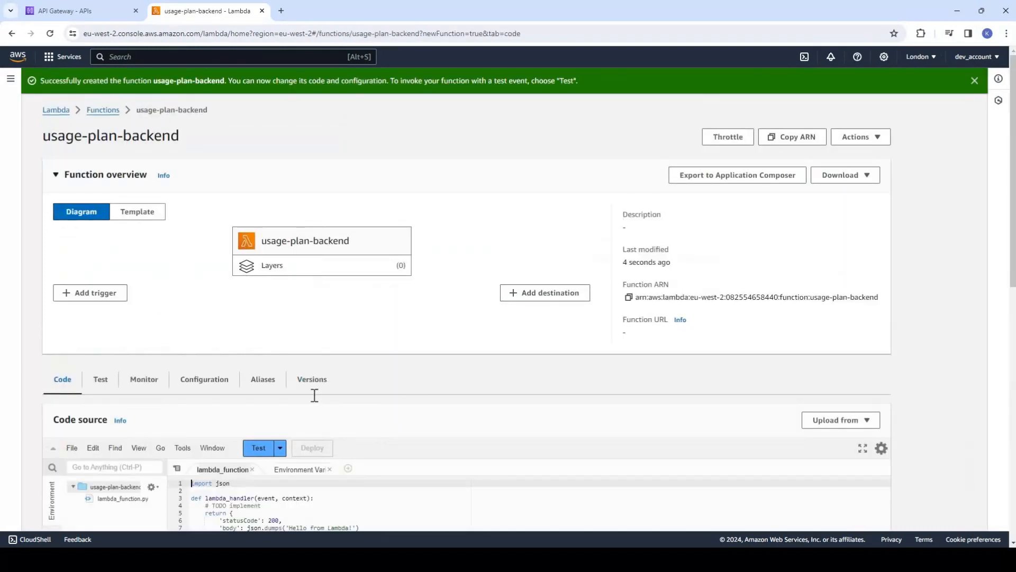
# Step: Review the response body line in the default handler code of the usage-plan-backend function
pyautogui.scroll(-3, 314, 396)
pyautogui.click(237, 333)
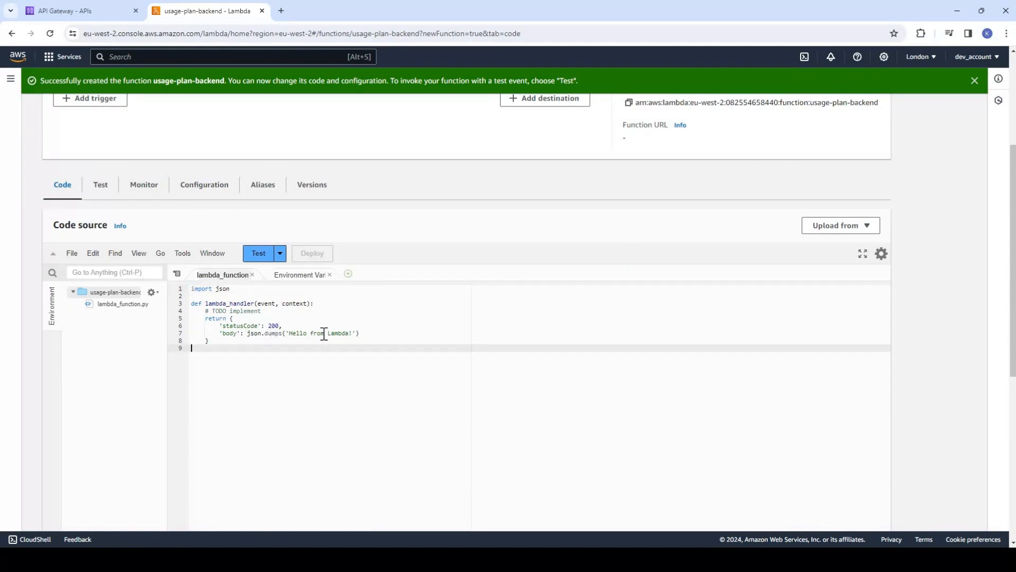
pyautogui.moveTo(237, 333); pyautogui.dragTo(360, 333)
pyautogui.click(395, 387)
# Step: Return to API Gateway and create a new REST API named usage-plan-demo
pyautogui.click(86, 14)
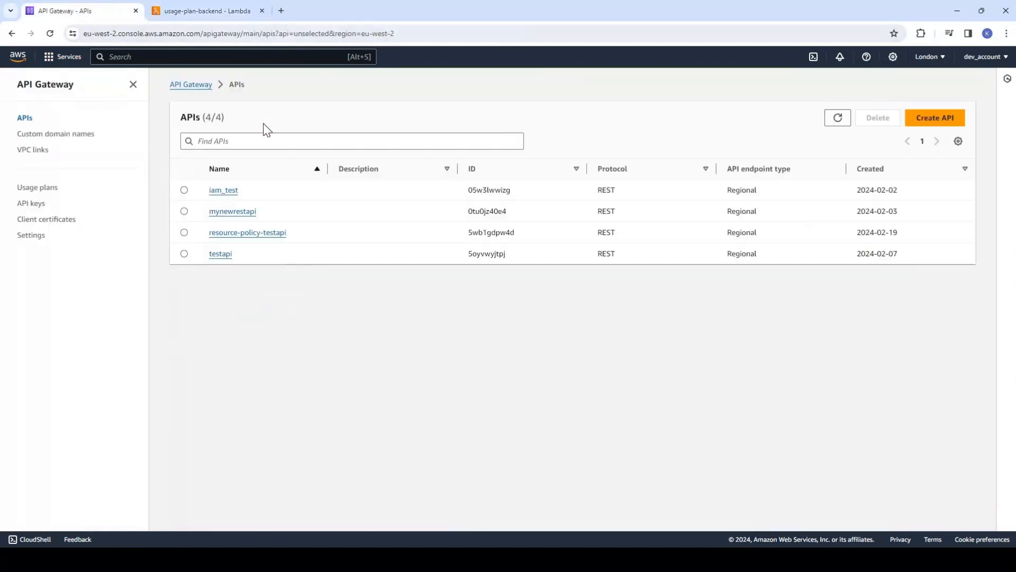
pyautogui.click(945, 125)
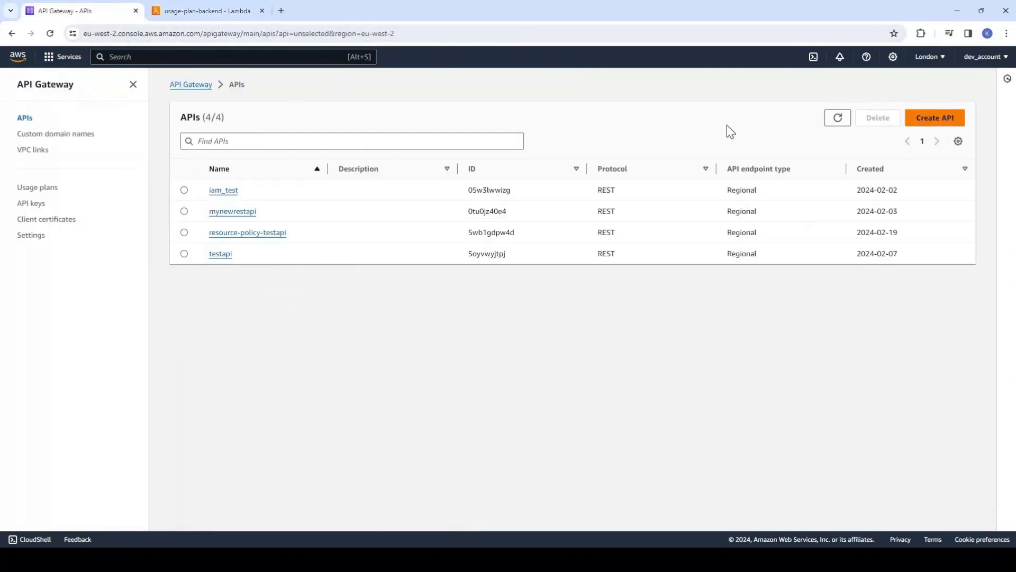
pyautogui.scroll(-3, 262, 322)
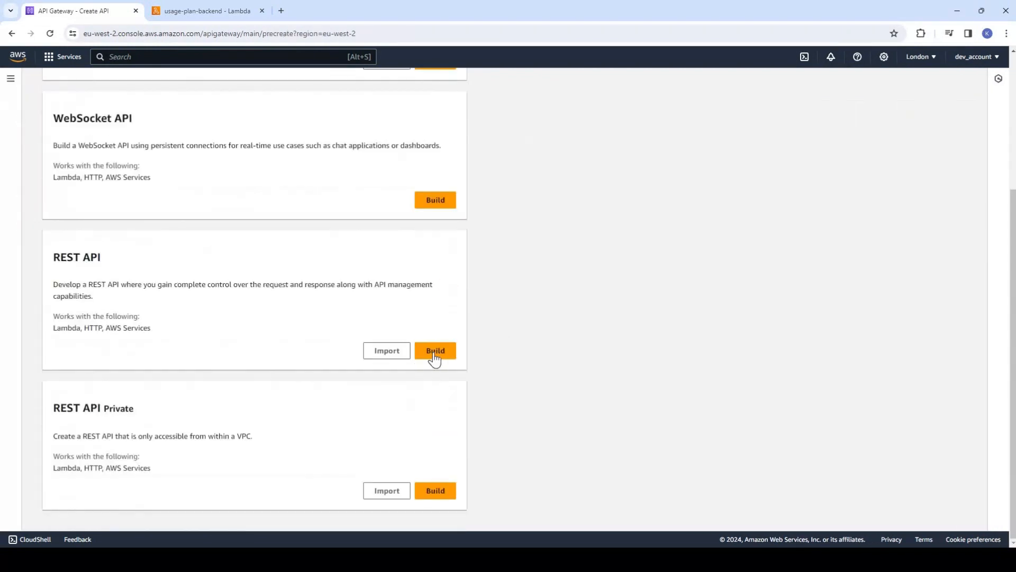
pyautogui.click(435, 351)
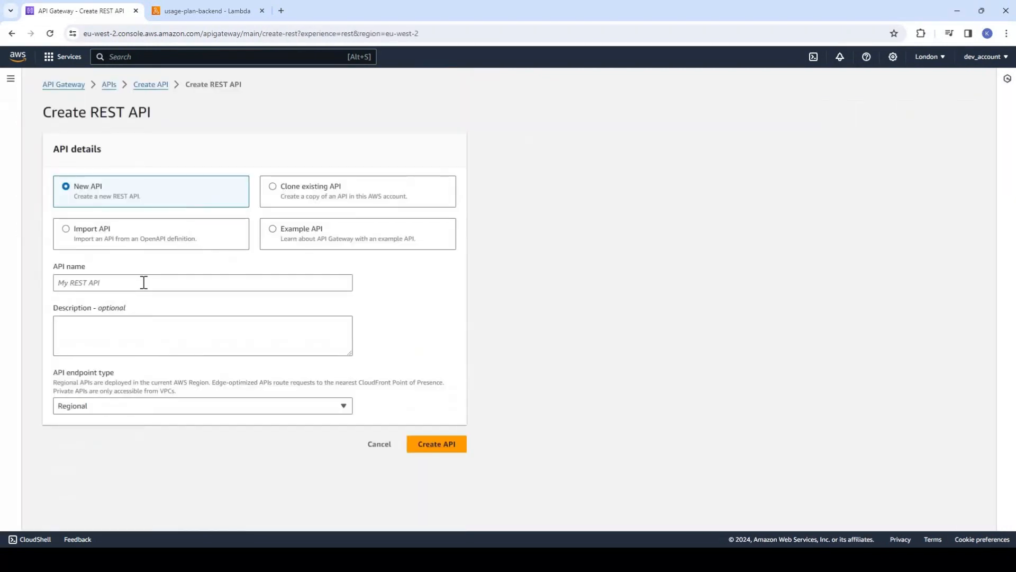
pyautogui.click(143, 282)
pyautogui.write('usage-plan')
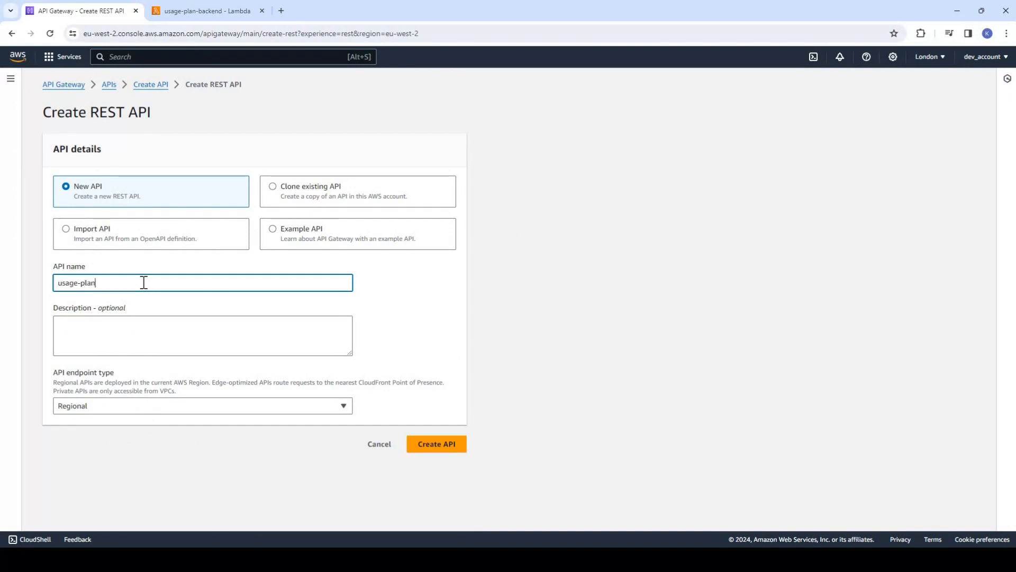
pyautogui.write('-demo')
pyautogui.click(442, 446)
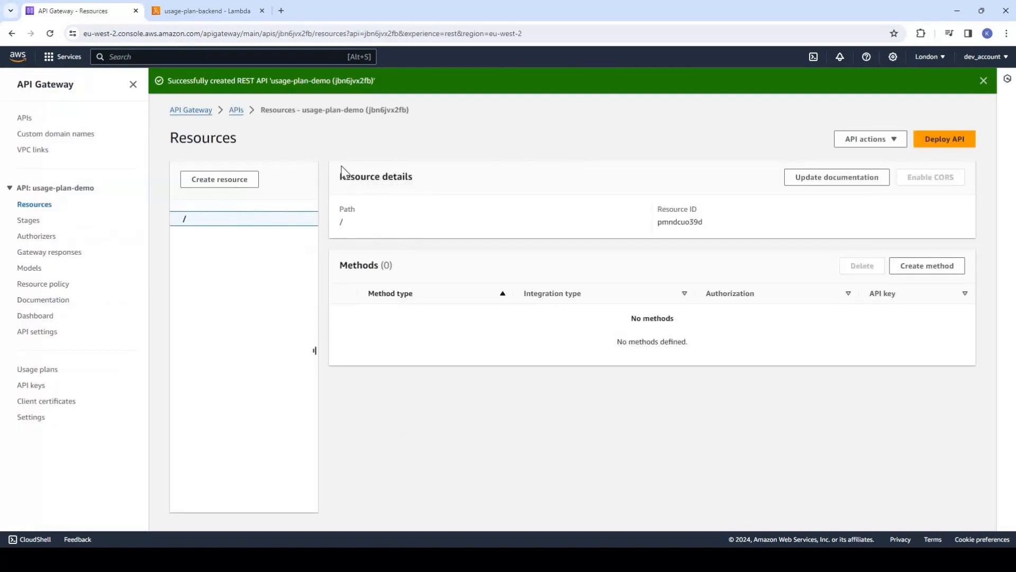
# Step: Create a resource named getusers under the root path of the usage-plan-demo API
pyautogui.click(236, 185)
pyautogui.click(302, 267)
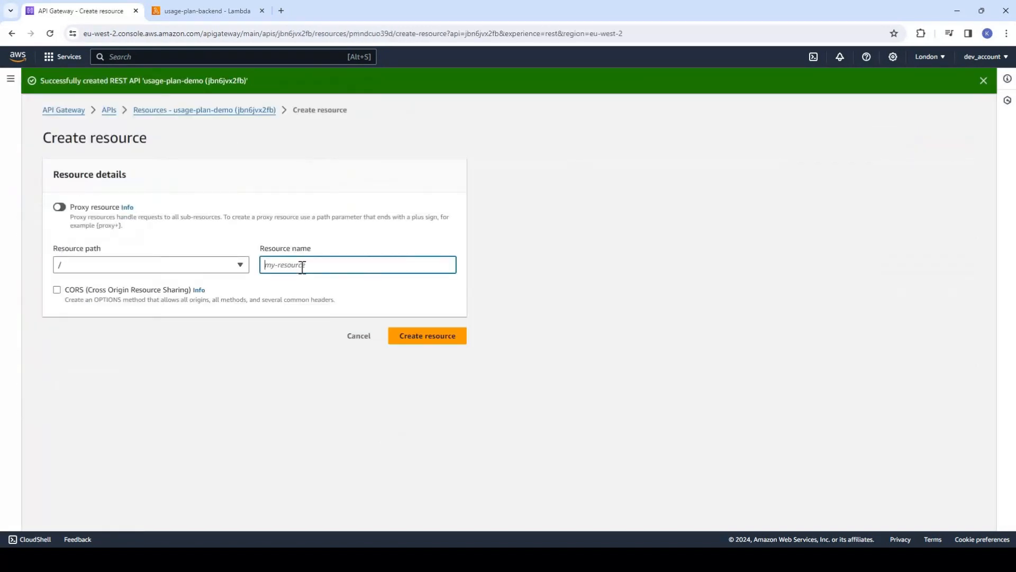
pyautogui.write('getusers')
pyautogui.press('Return')
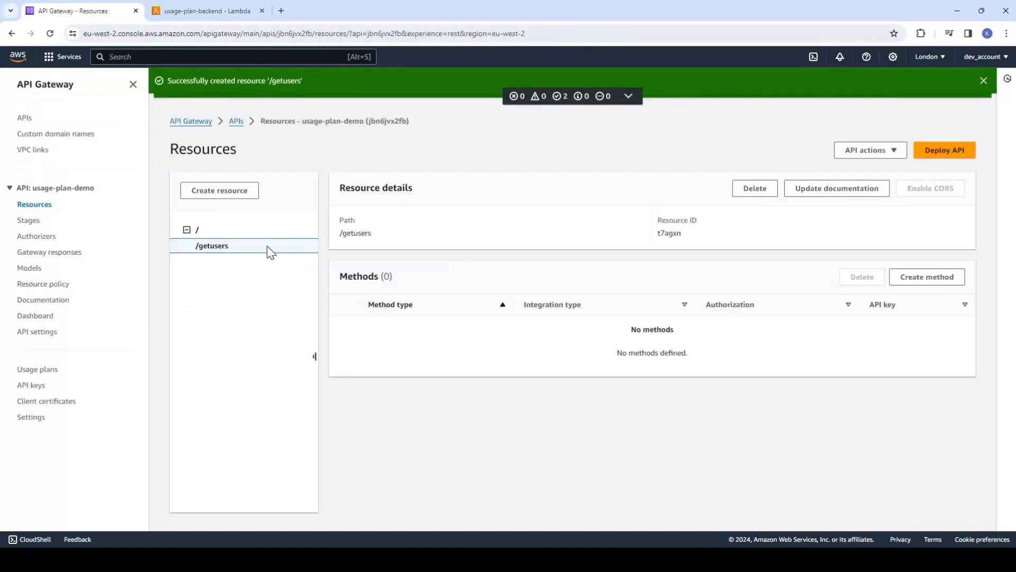
# Step: Create a GET method on the /getusers resource, integrated with the usage-plan-backend Lambda function
pyautogui.click(927, 277)
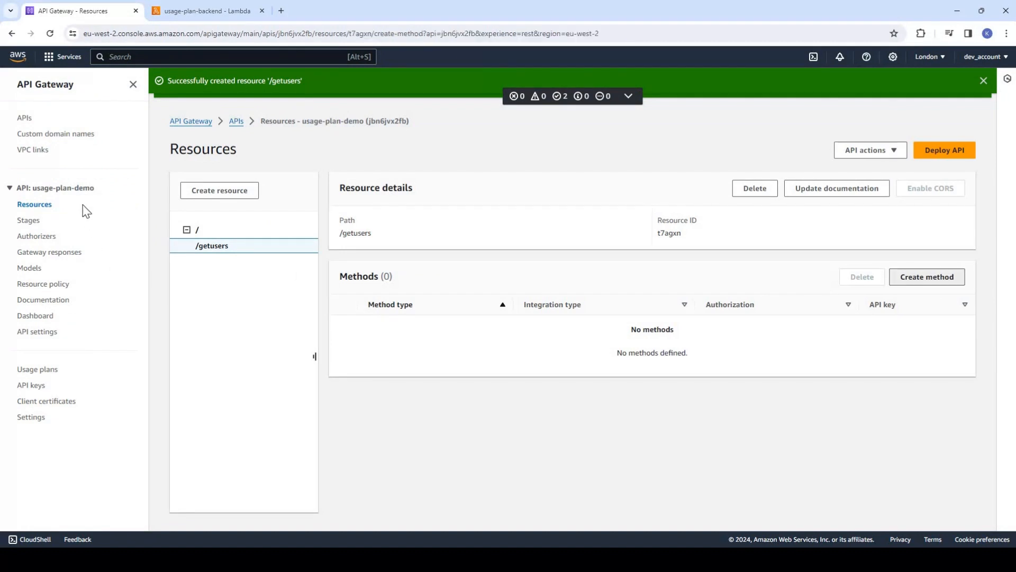
pyautogui.click(94, 167)
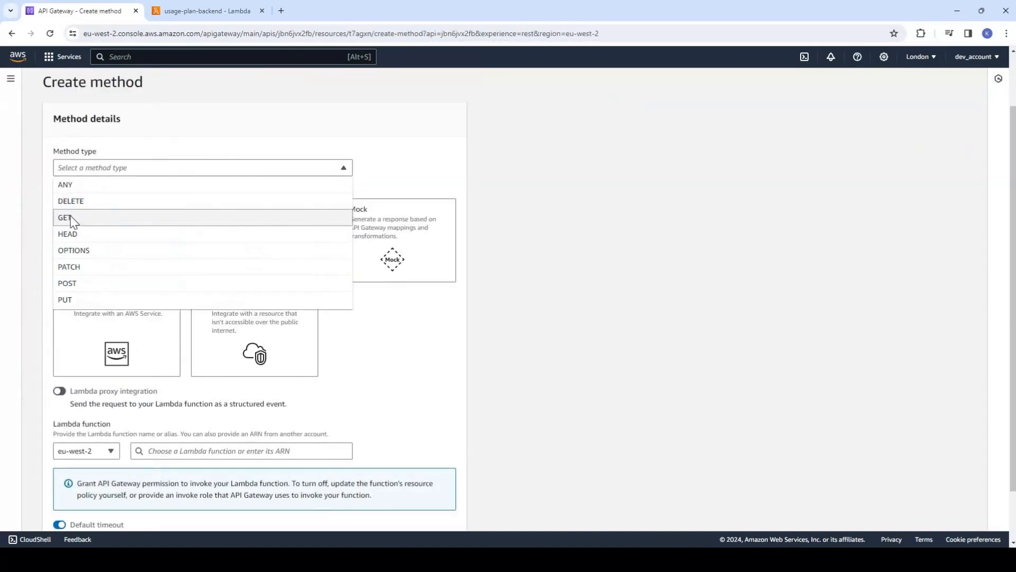
pyautogui.click(67, 217)
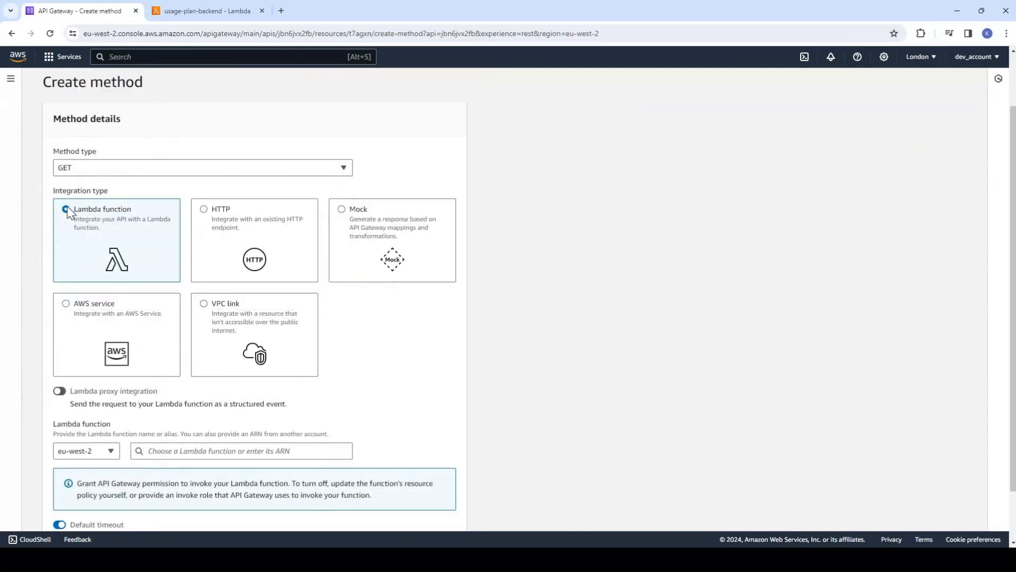
pyautogui.scroll(-1, 231, 389)
pyautogui.scroll(-1, 231, 389)
pyautogui.click(233, 390)
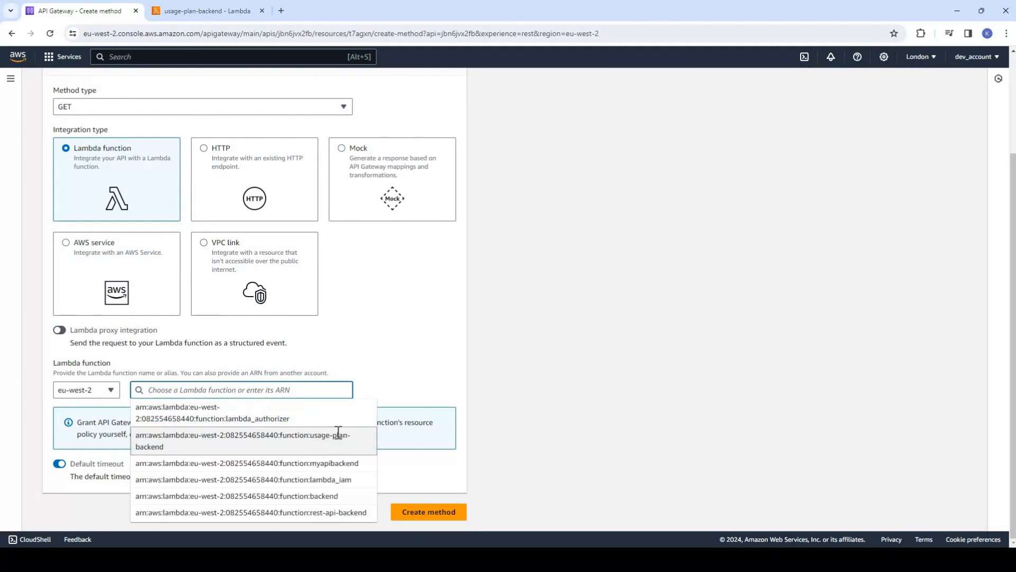
pyautogui.click(233, 440)
pyautogui.click(427, 514)
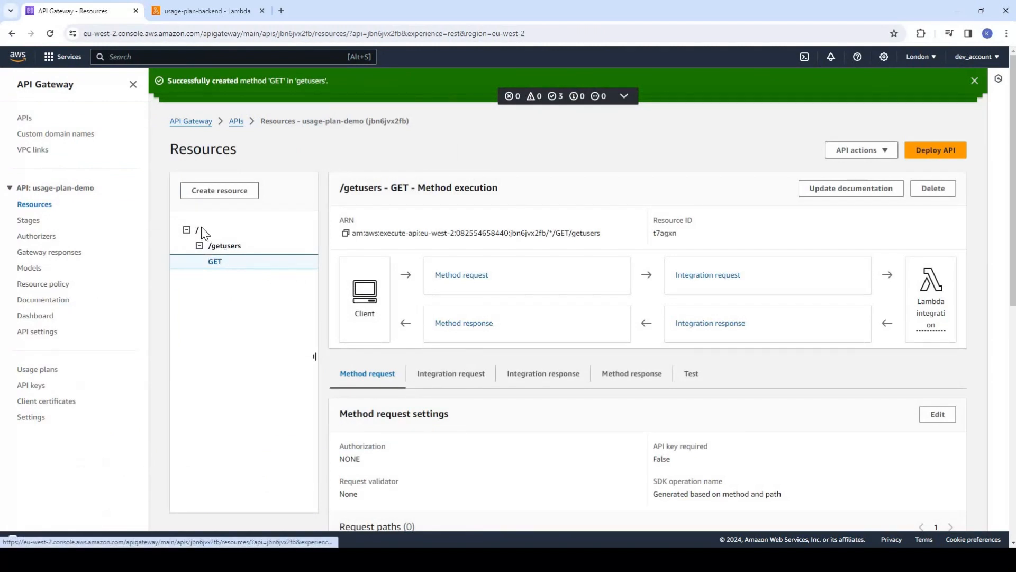
# Step: Create a second resource named insertuser directly under the root path
pyautogui.click(237, 192)
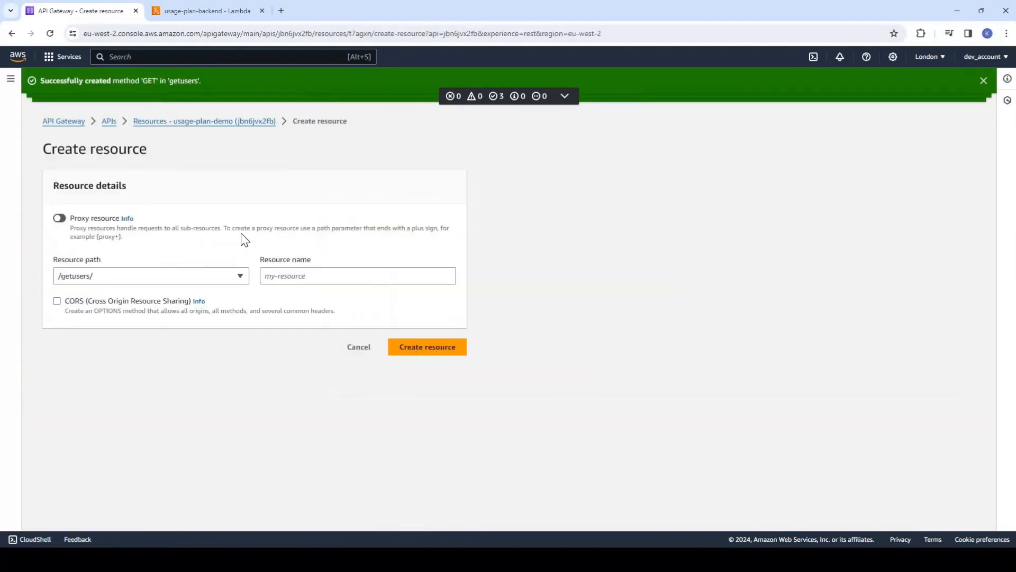
pyautogui.click(359, 347)
pyautogui.click(218, 190)
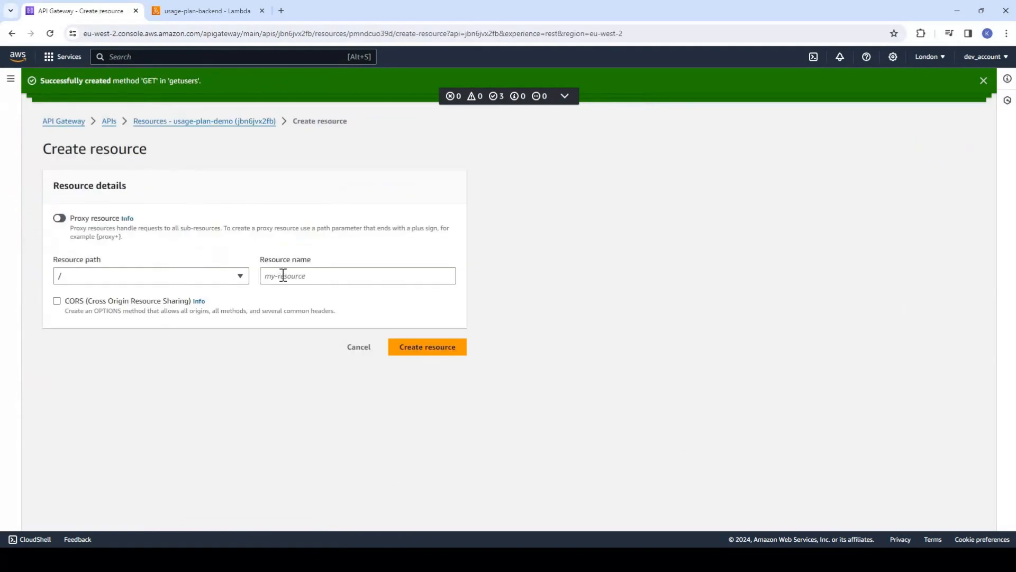
pyautogui.click(283, 275)
pyautogui.write('inser')
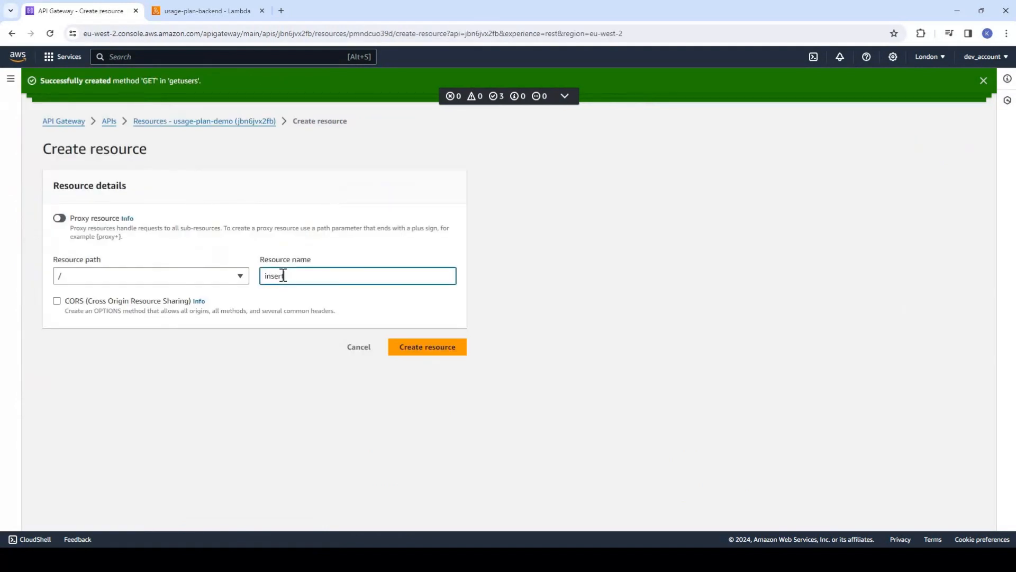
pyautogui.write('tuser')
pyautogui.click(408, 347)
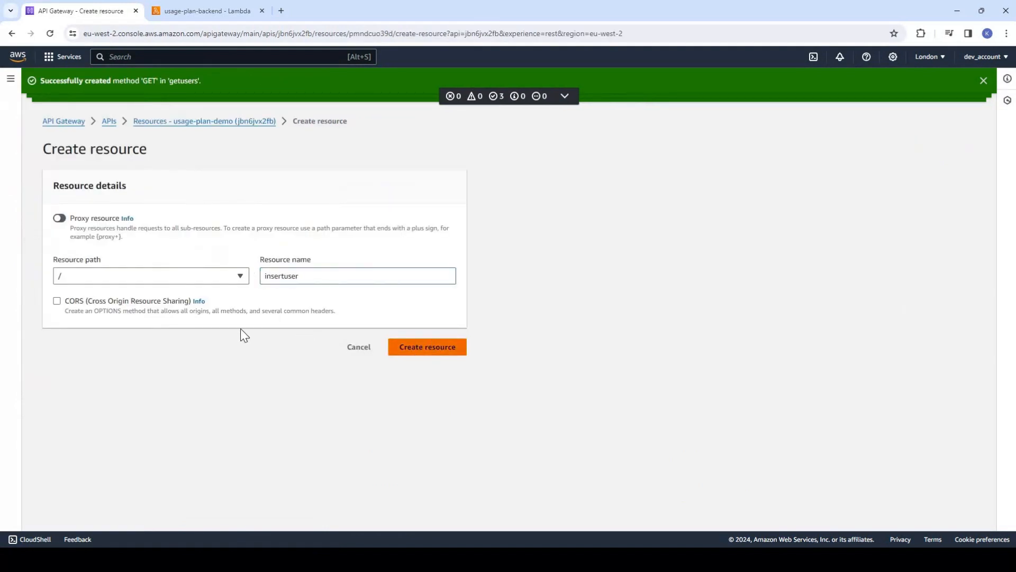
# Step: Create a POST method on the /insertuser resource, integrated with the usage-plan-backend Lambda function
pyautogui.click(922, 279)
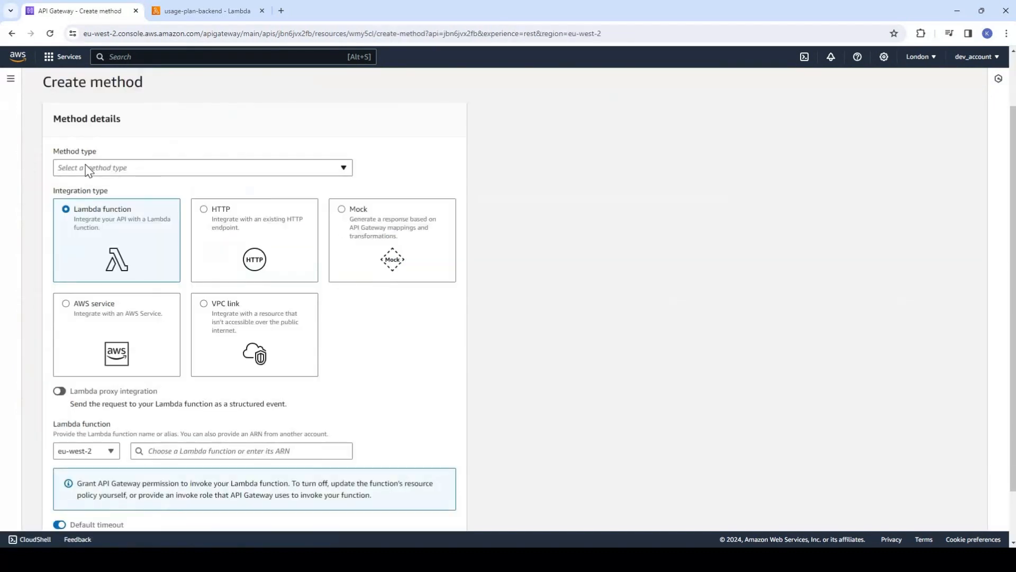
pyautogui.click(85, 168)
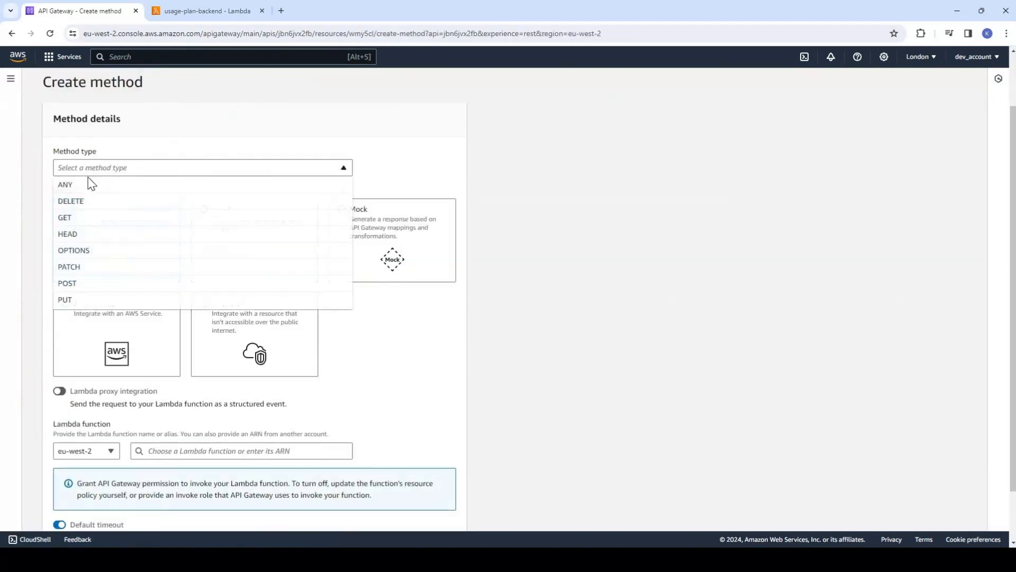
pyautogui.click(67, 283)
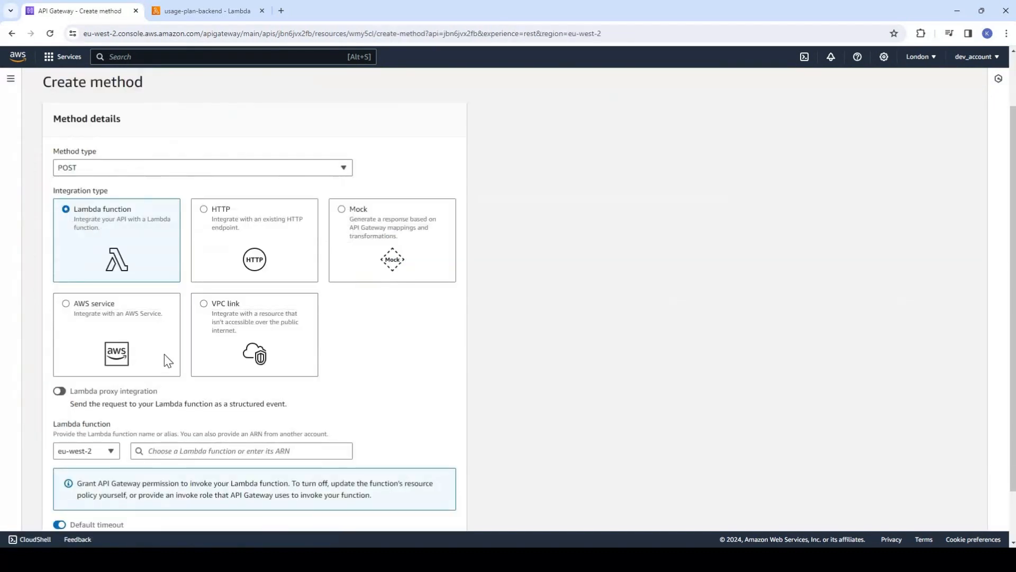
pyautogui.scroll(-2, 211, 387)
pyautogui.click(209, 390)
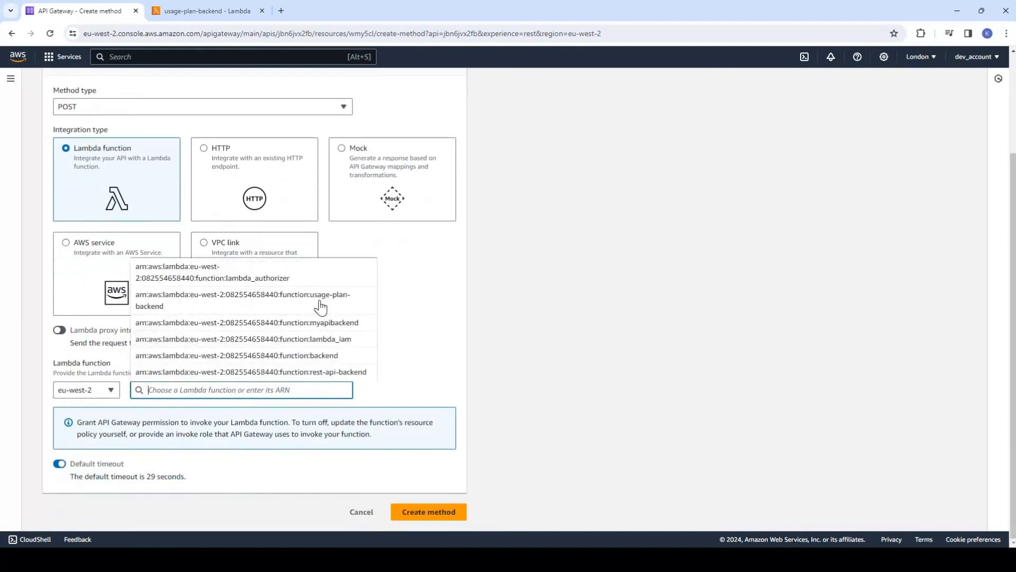
pyautogui.press('Return')
pyautogui.click(431, 509)
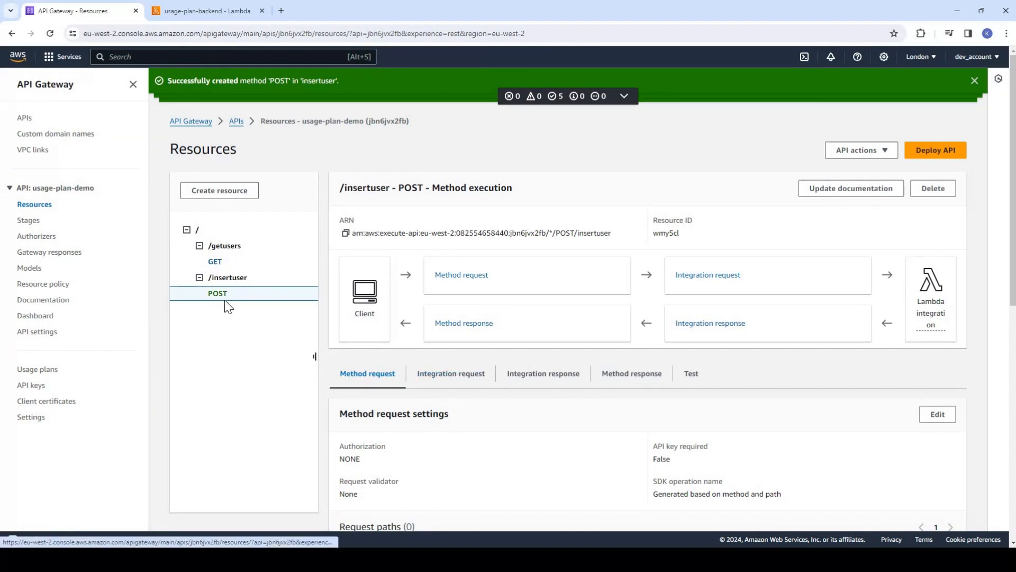
# Step: Deploy the usage-plan-demo API to a new stage named dev
pyautogui.click(936, 150)
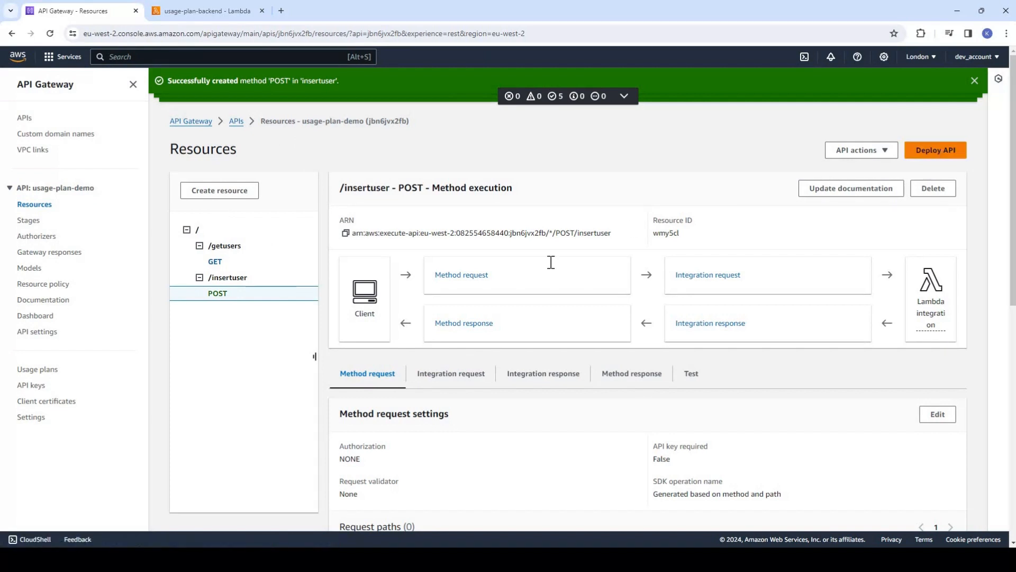
pyautogui.click(432, 294)
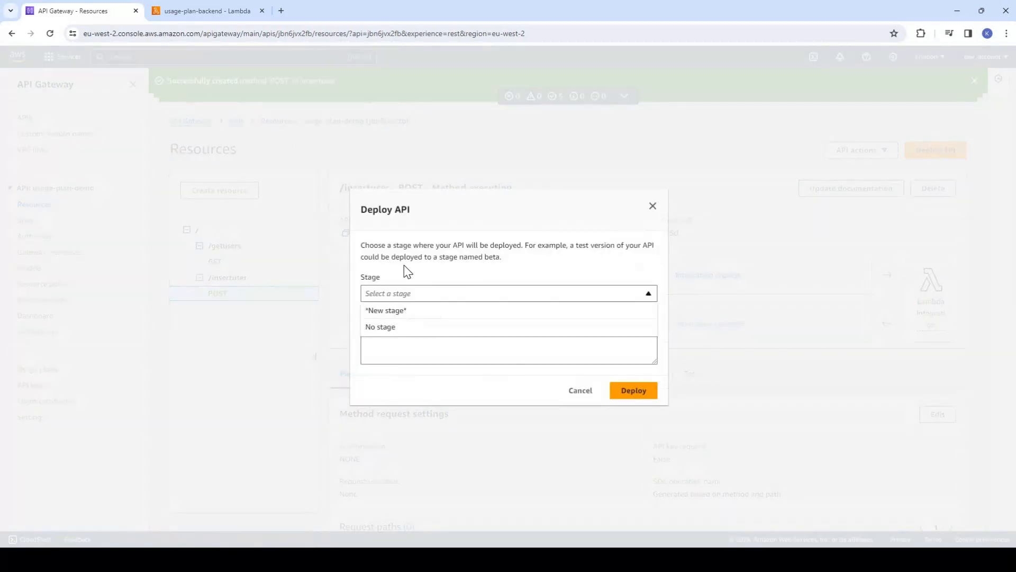
pyautogui.press('Down')
pyautogui.press('Return')
pyautogui.click(389, 286)
pyautogui.write('dev')
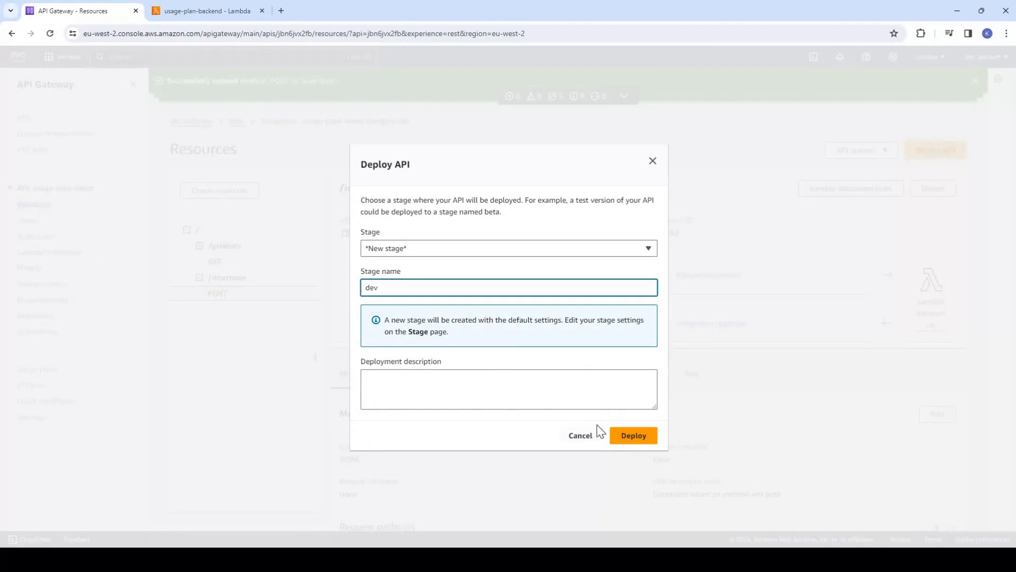
pyautogui.click(624, 435)
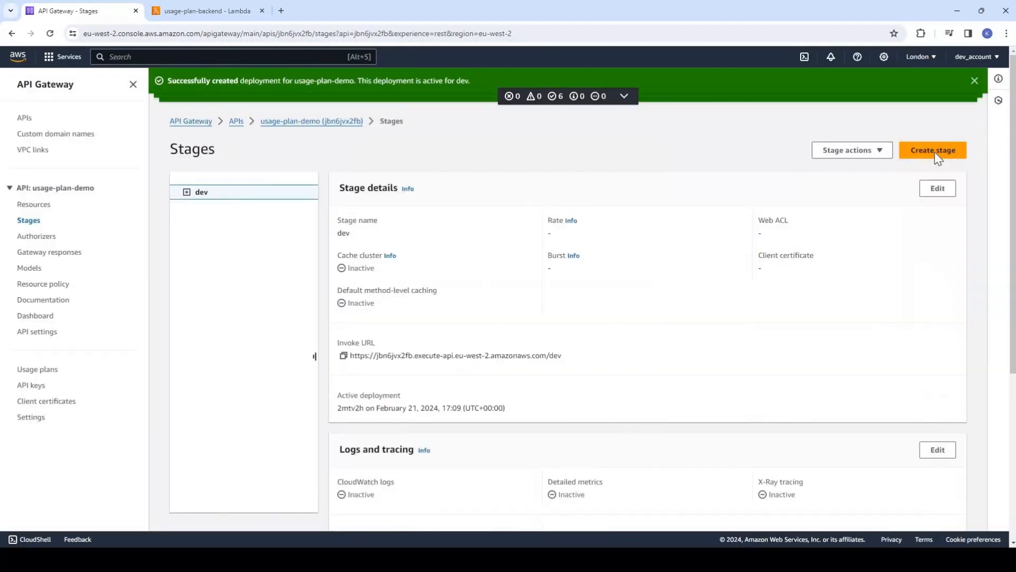
# Step: Create a second stage named prod using the 2/21/2024, 5:09:44 PM deployment
pyautogui.click(934, 150)
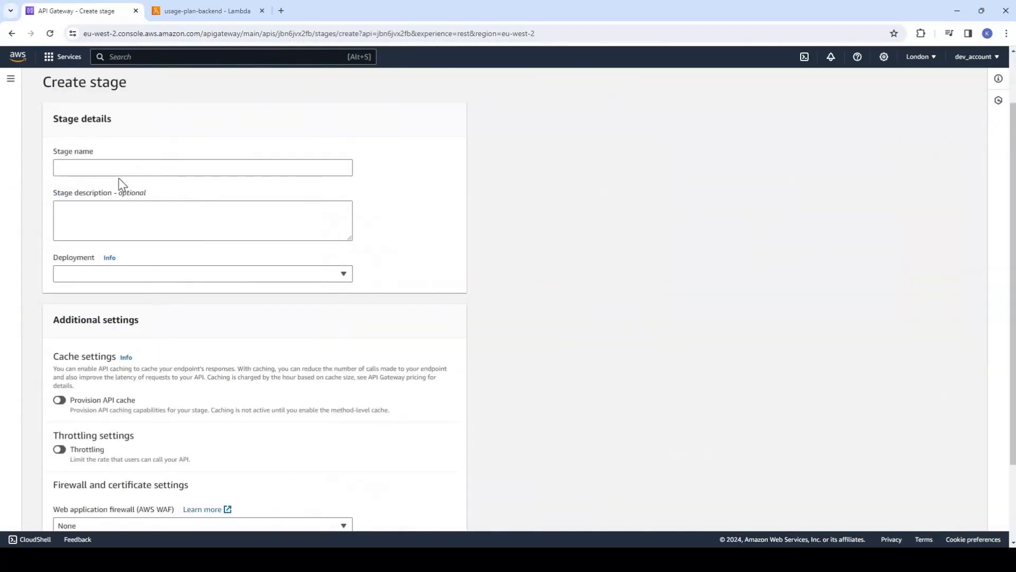
pyautogui.click(105, 164)
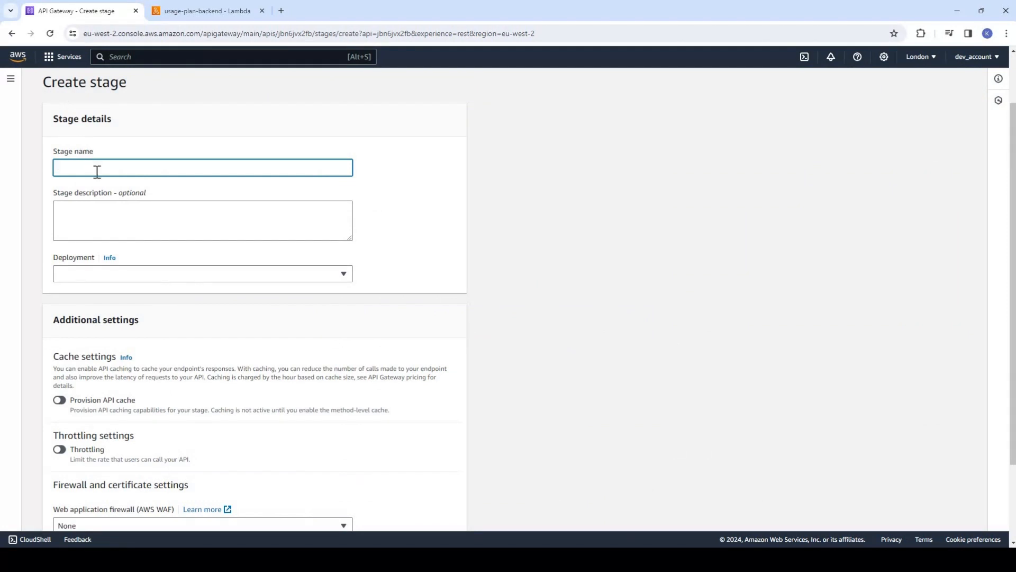
pyautogui.write('prod')
pyautogui.scroll(-2, 461, 426)
pyautogui.click(443, 512)
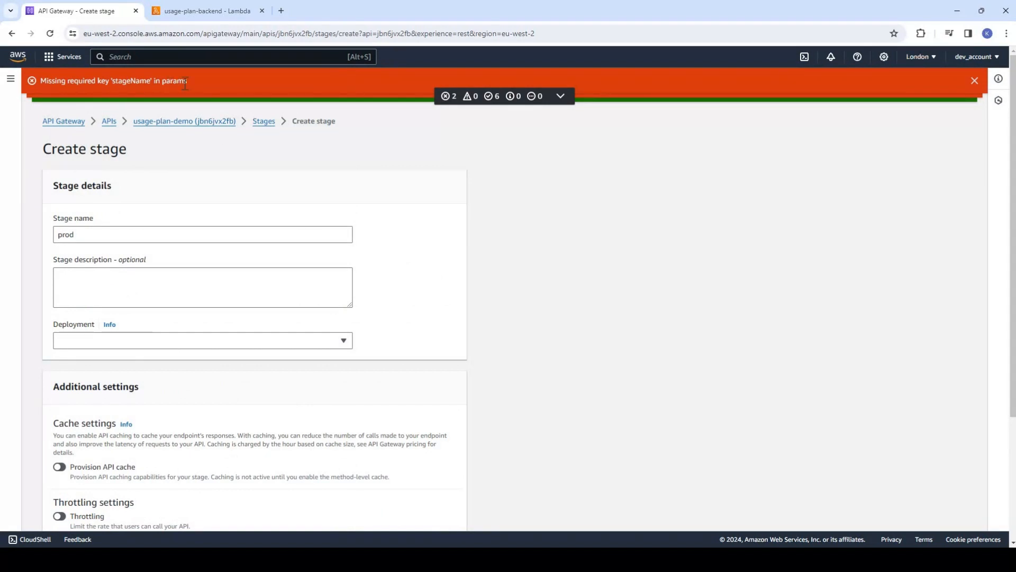
pyautogui.click(974, 81)
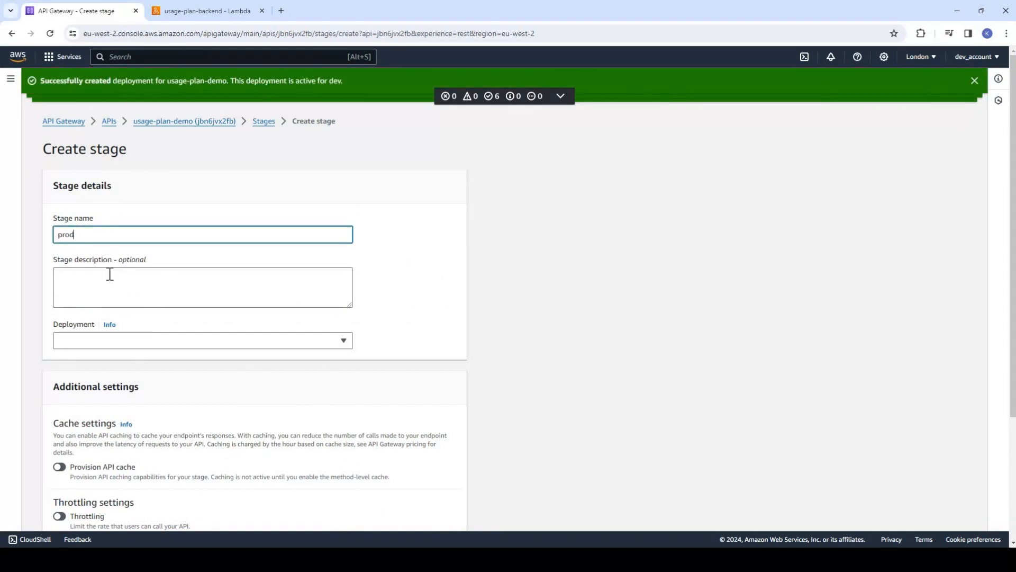
pyautogui.scroll(-3, 121, 176)
pyautogui.click(121, 175)
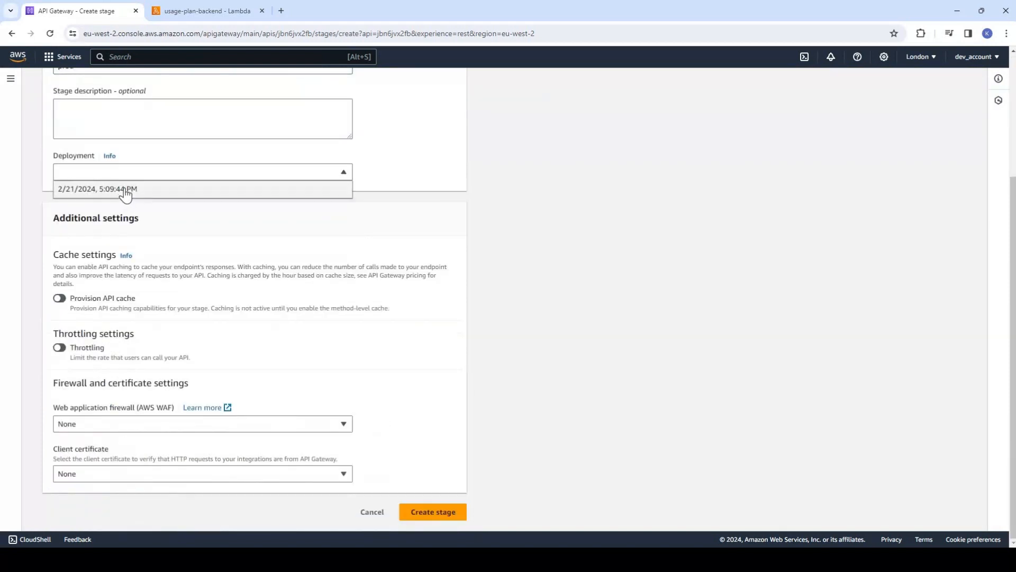
pyautogui.click(123, 189)
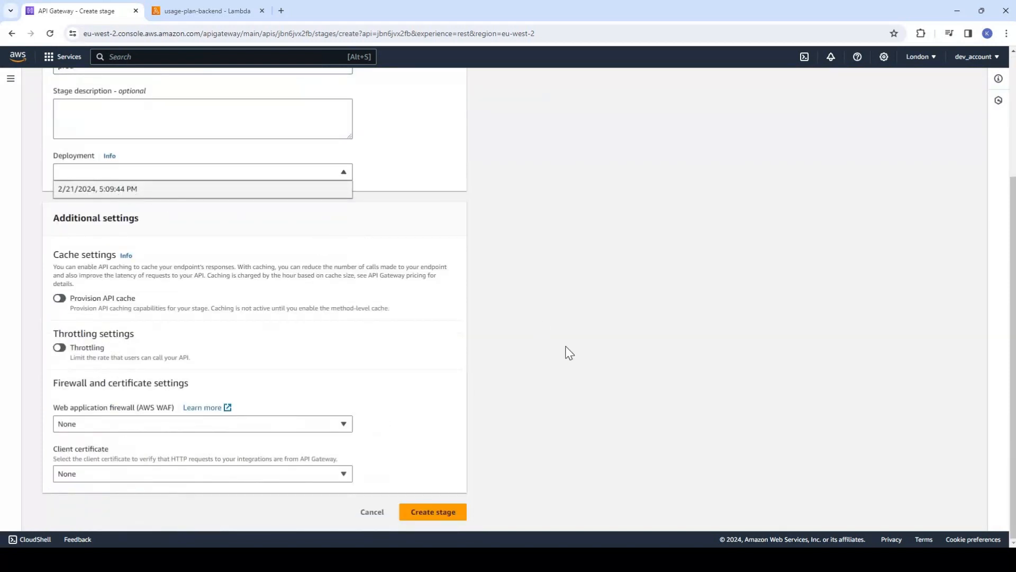
pyautogui.click(439, 514)
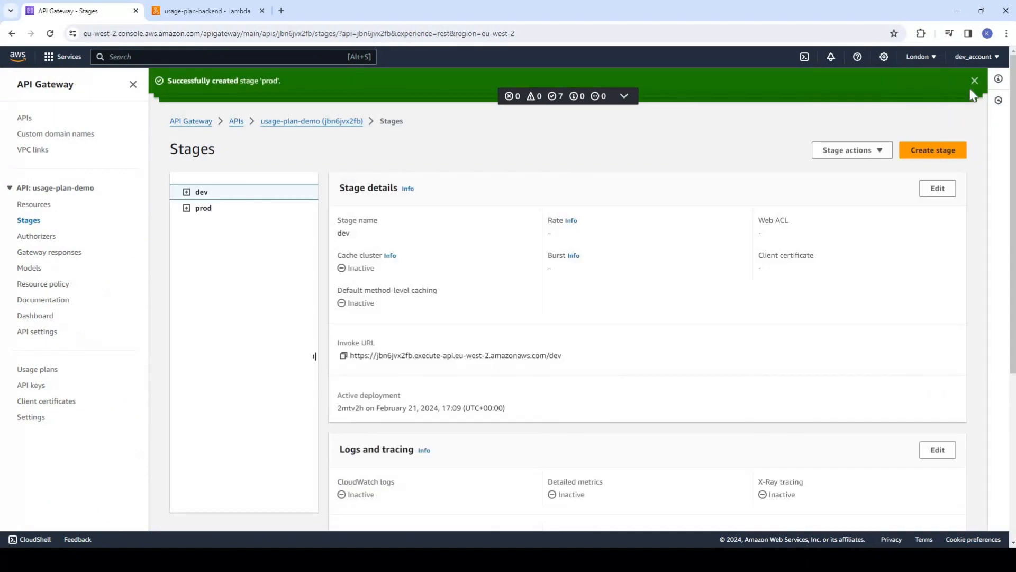
# Step: Dismiss all the notification banners on the Stages page
pyautogui.click(975, 82)
pyautogui.click(974, 81)
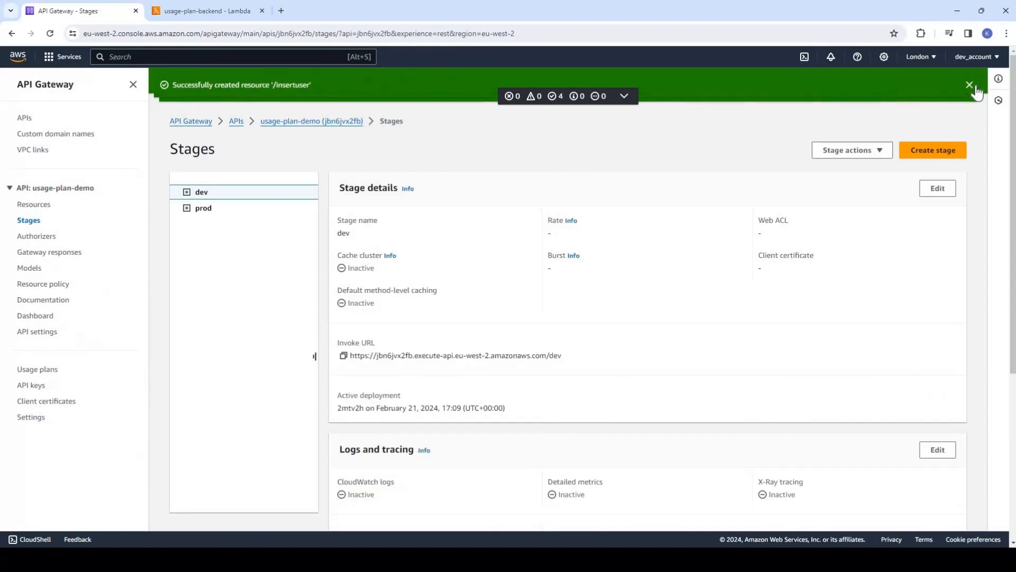
pyautogui.click(974, 82)
pyautogui.click(973, 81)
pyautogui.click(973, 82)
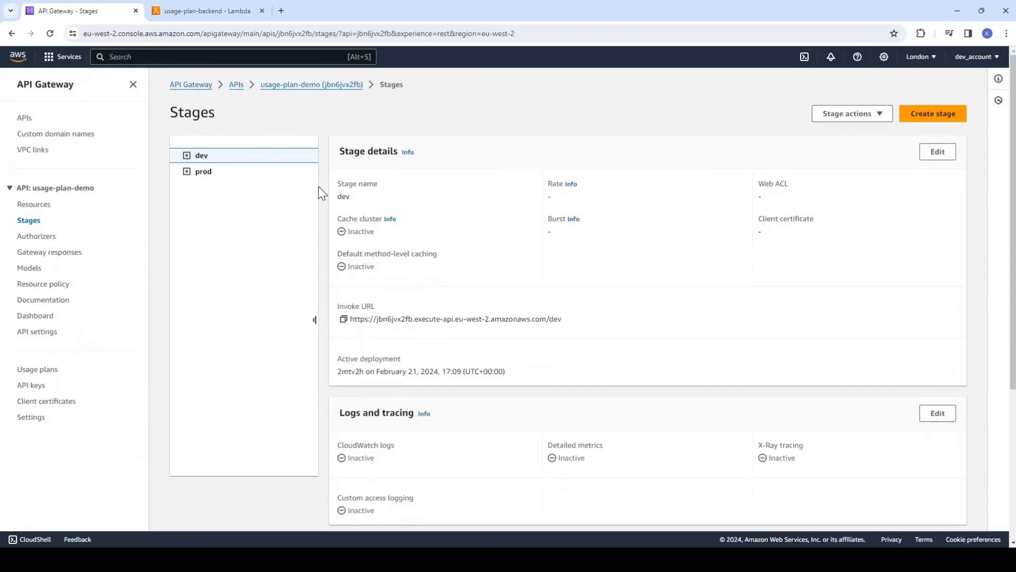
# Step: Expand the dev stage's resources and open the GET method of /getusers to get its invoke URL
pyautogui.click(186, 156)
pyautogui.click(199, 171)
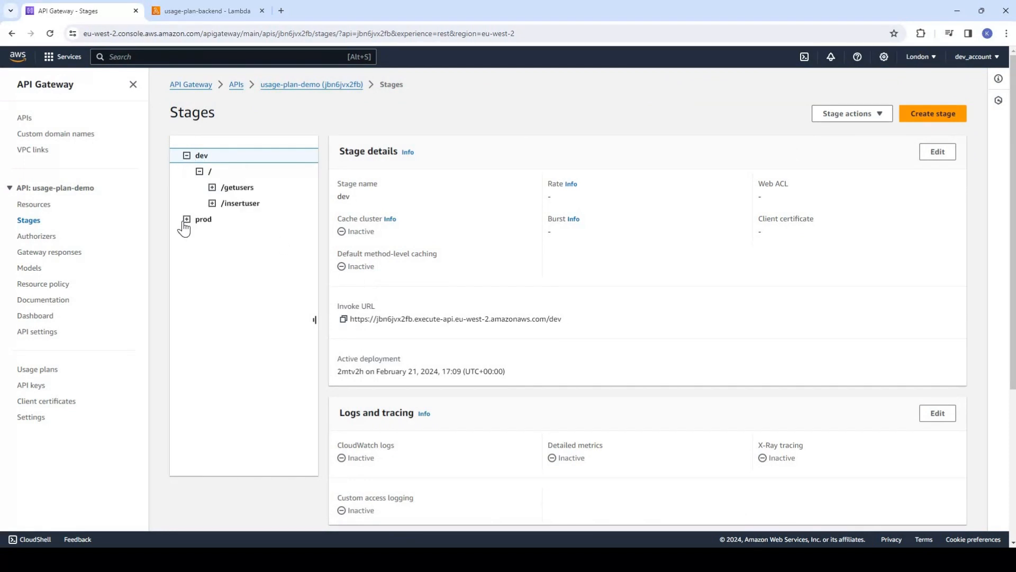
pyautogui.click(186, 219)
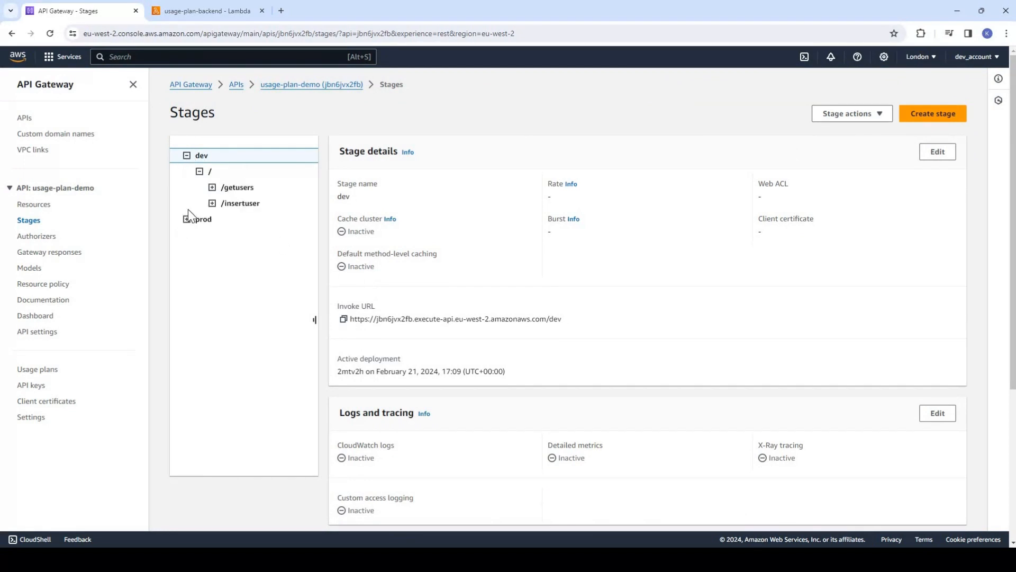
pyautogui.click(186, 155)
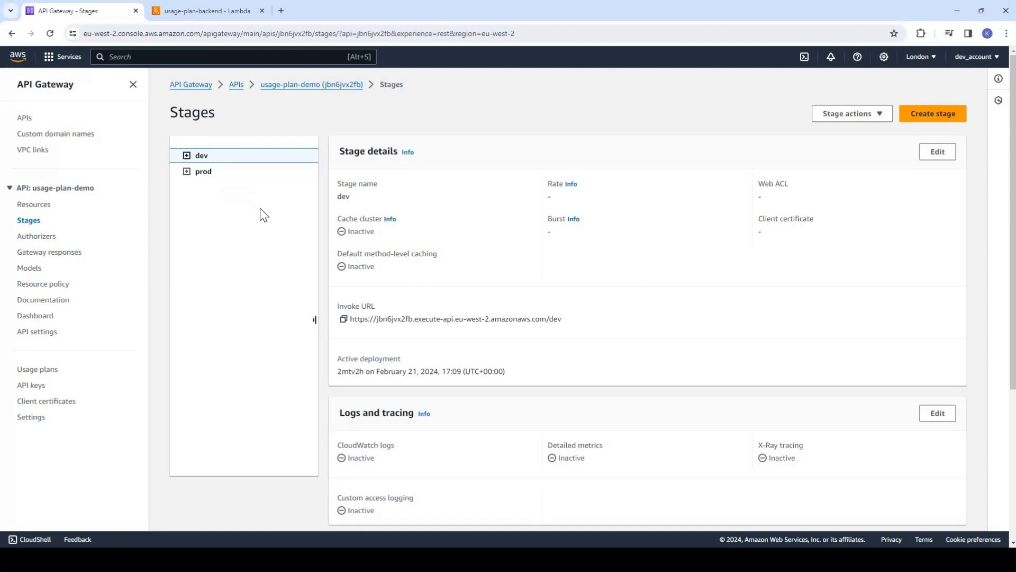
pyautogui.click(186, 156)
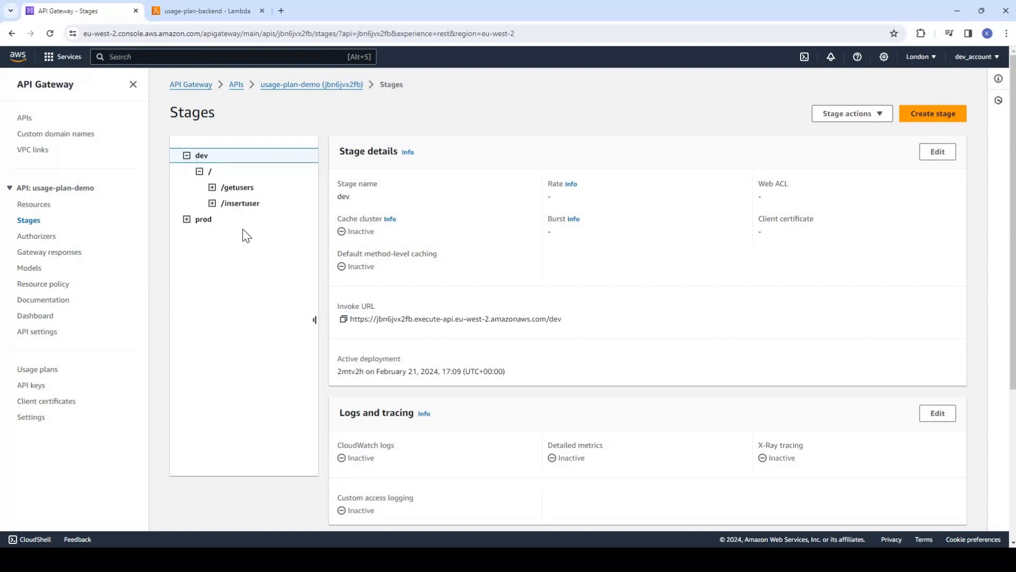
pyautogui.click(212, 187)
pyautogui.click(228, 206)
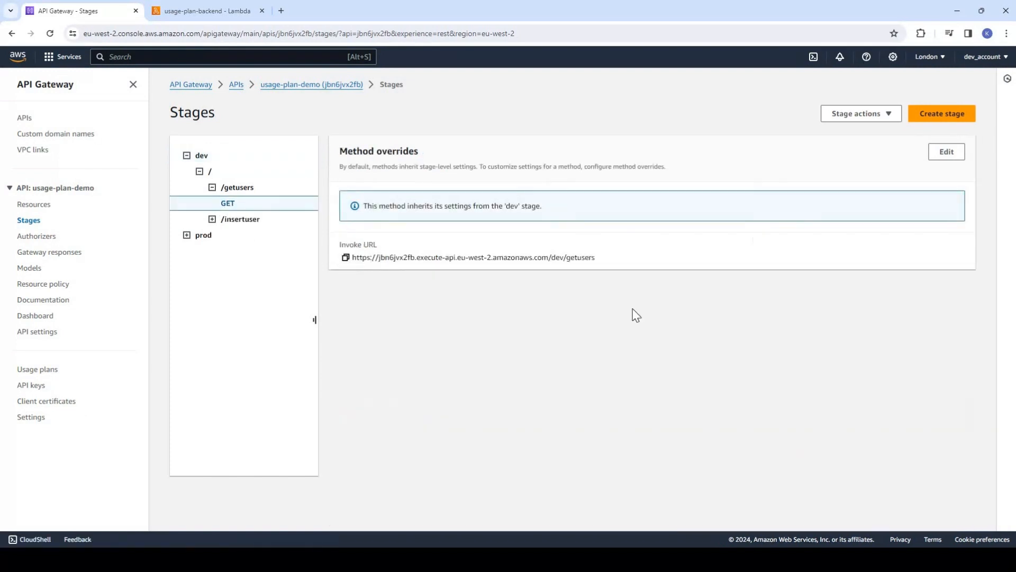
pyautogui.click(508, 560)
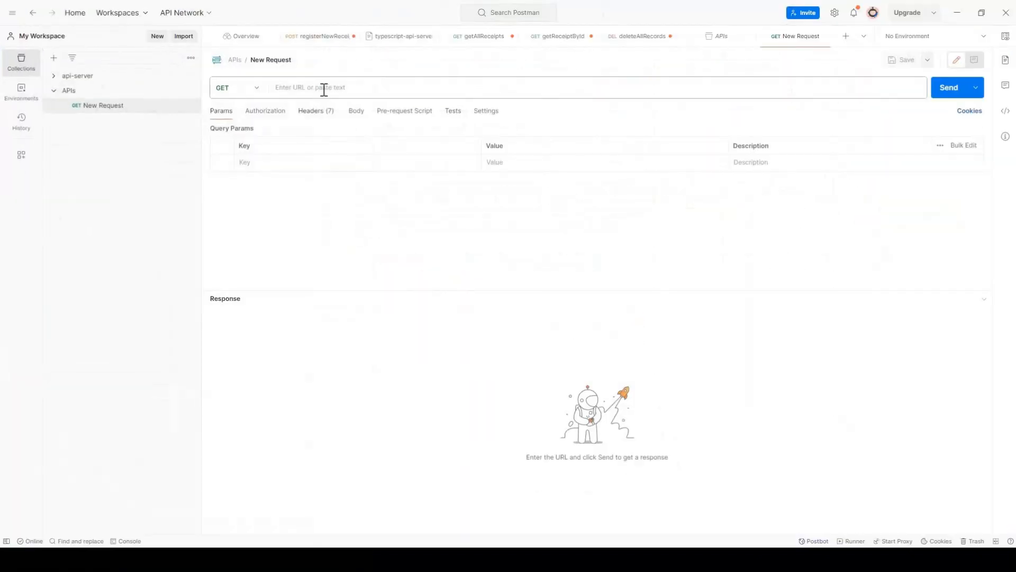
pyautogui.click(324, 87)
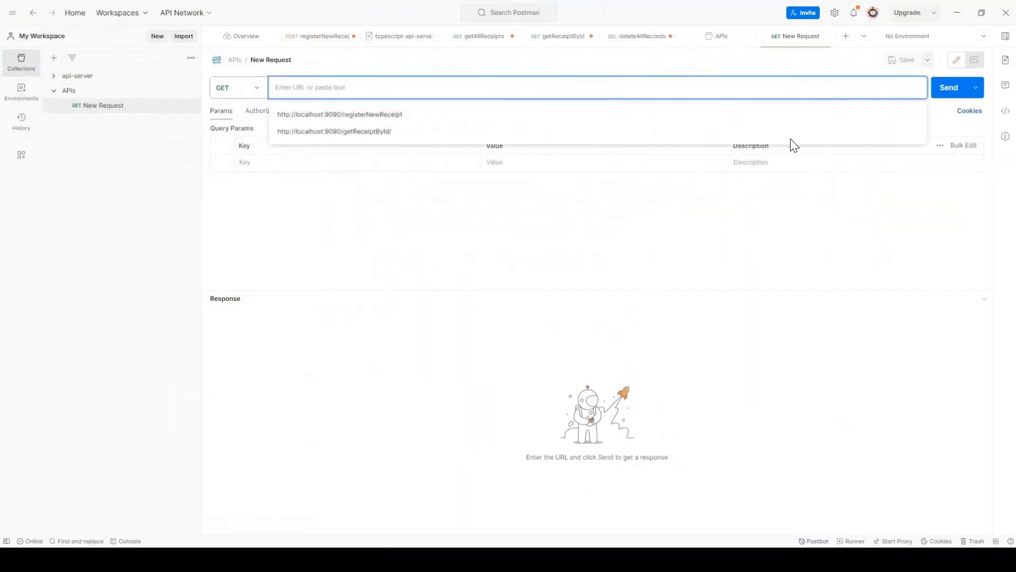
pyautogui.write('https://jbn6jvx2fb.execute-api.eu-west-2.amazonaws.com/dev/getusers')
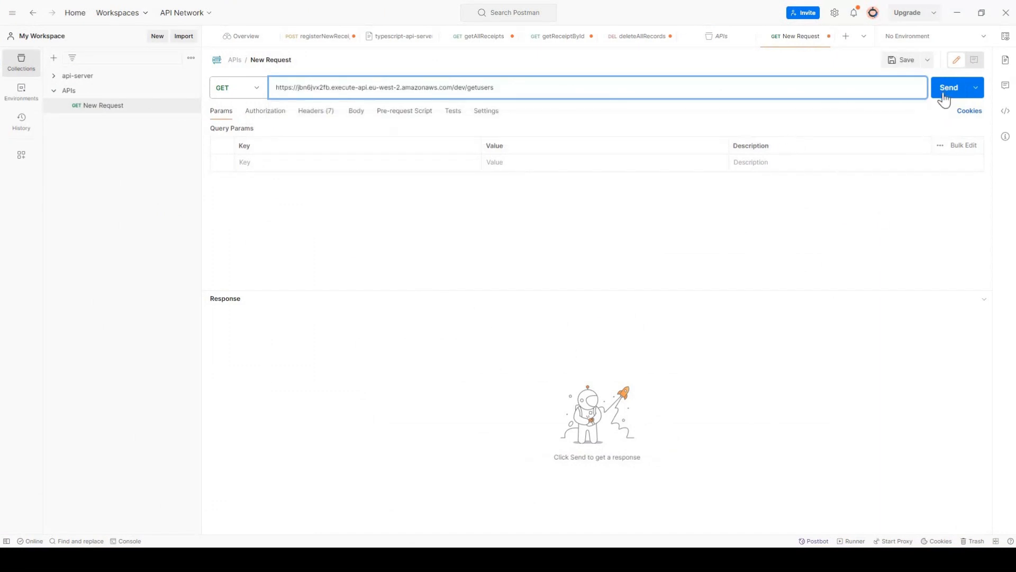
pyautogui.press('Return')
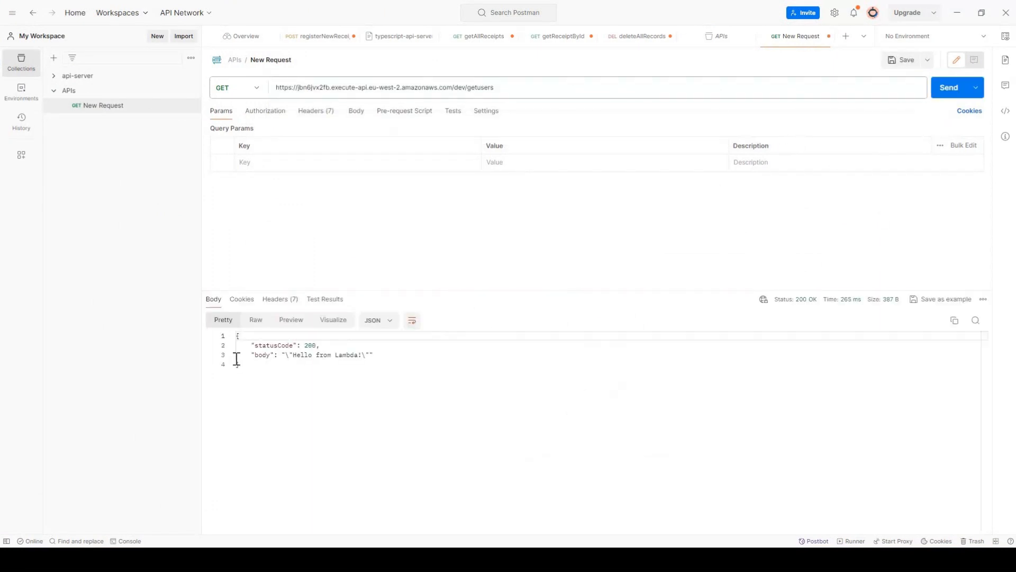
pyautogui.moveTo(240, 363); pyautogui.dragTo(237, 335)
pyautogui.click(296, 133)
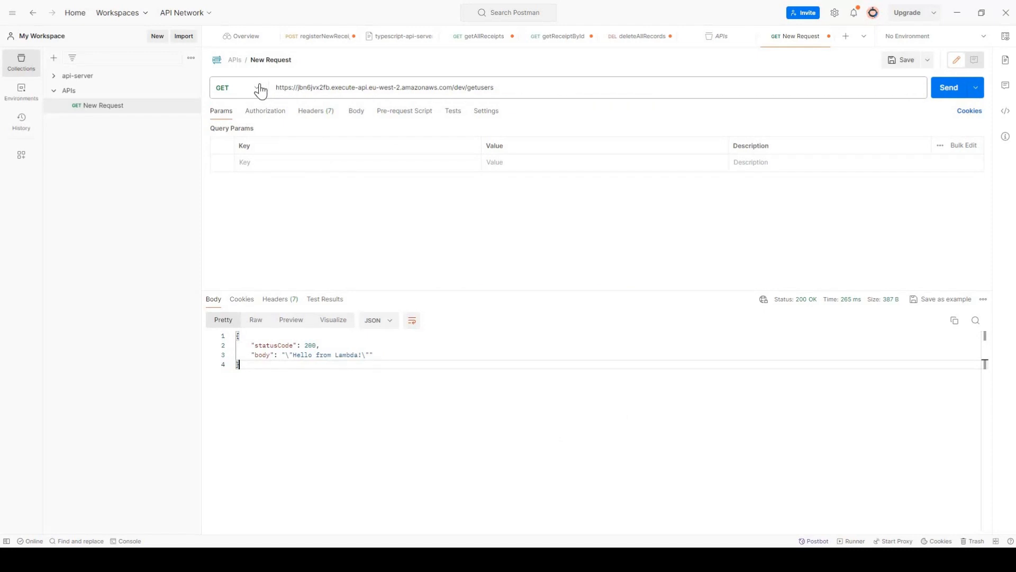
# Step: Change the request to POST with the path /dev/insertuser, send it, and examine the response
pyautogui.click(235, 88)
pyautogui.click(227, 129)
pyautogui.click(469, 88)
pyautogui.moveTo(467, 87); pyautogui.dragTo(565, 104)
pyautogui.write('in')
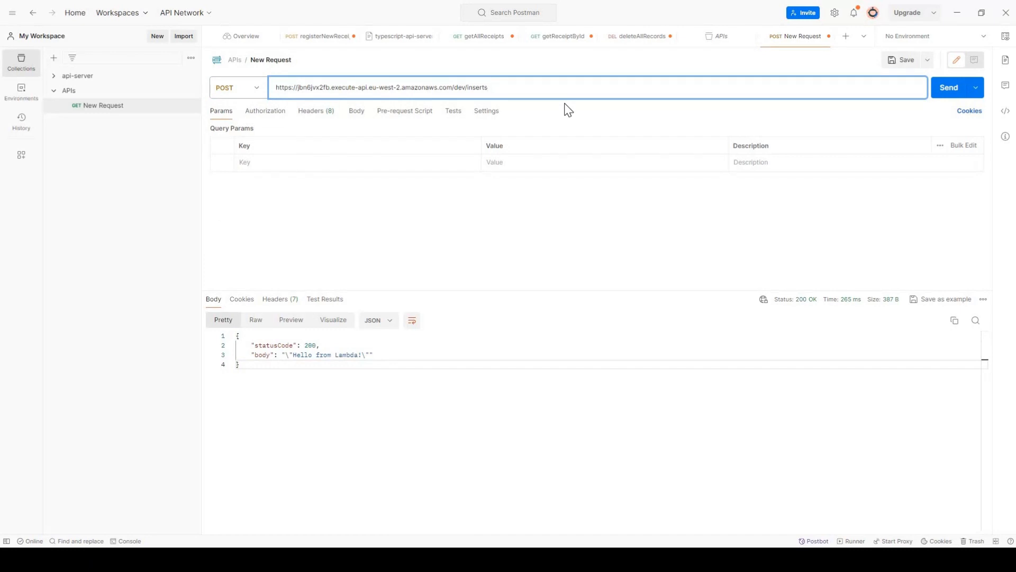
pyautogui.write('sertuser')
pyautogui.hotkey('ctrl', 'Return')
pyautogui.moveTo(239, 337); pyautogui.dragTo(305, 388)
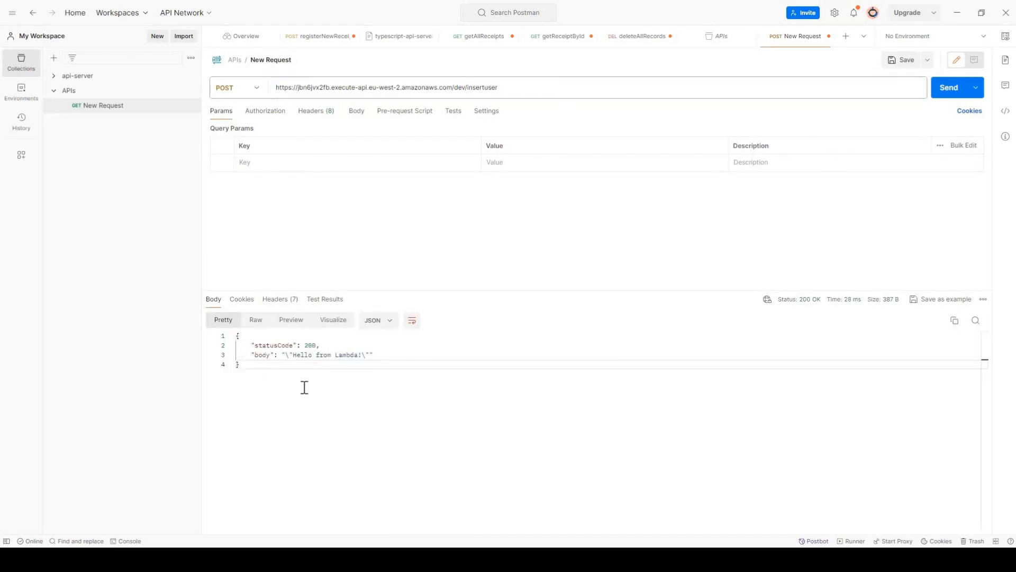
pyautogui.click(305, 387)
# Step: Replace insertuser with getusers in the request URL and send the POST request
pyautogui.doubleClick(494, 87)
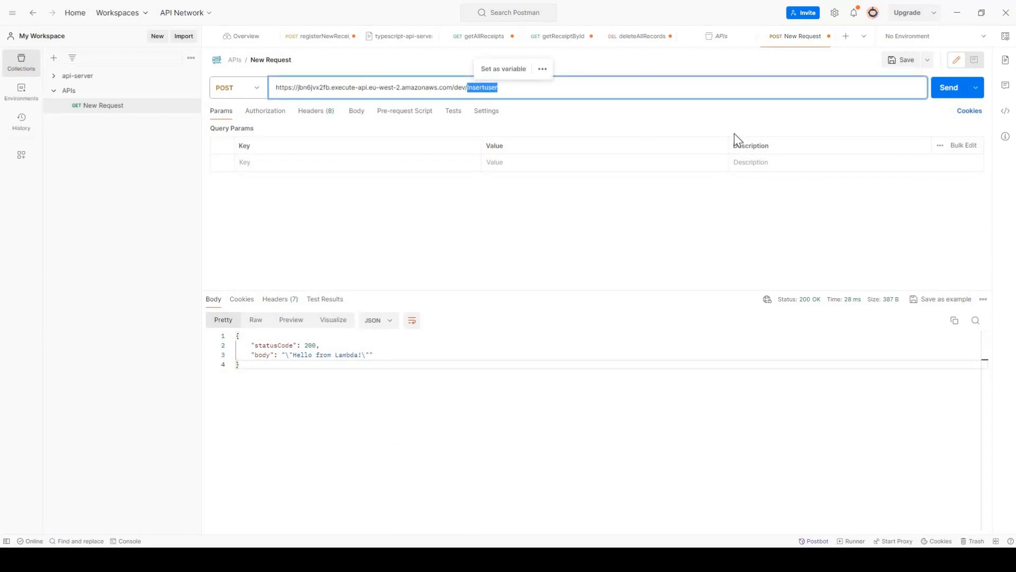
pyautogui.write('getusers')
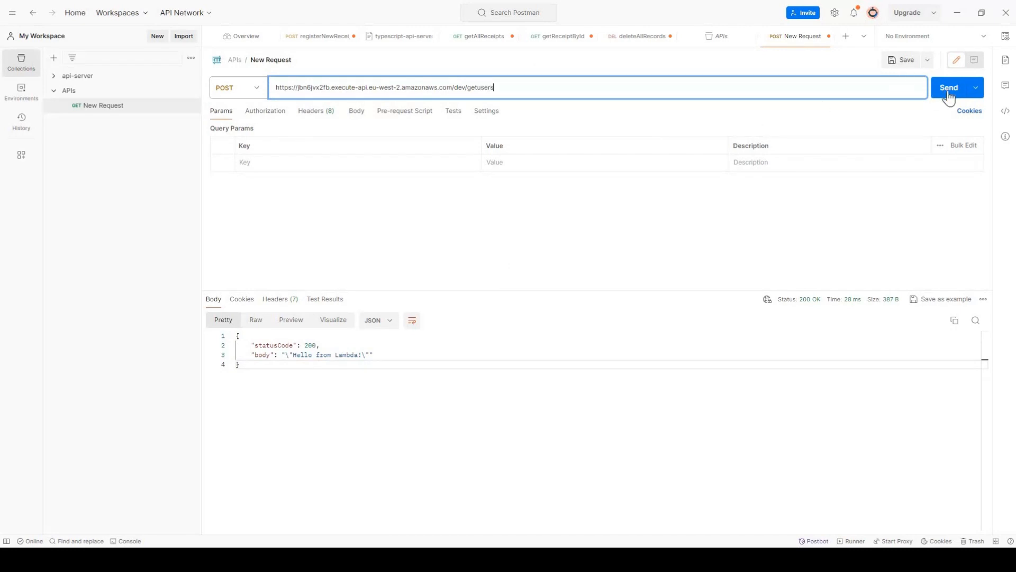
pyautogui.hotkey('ctrl', 'Return')
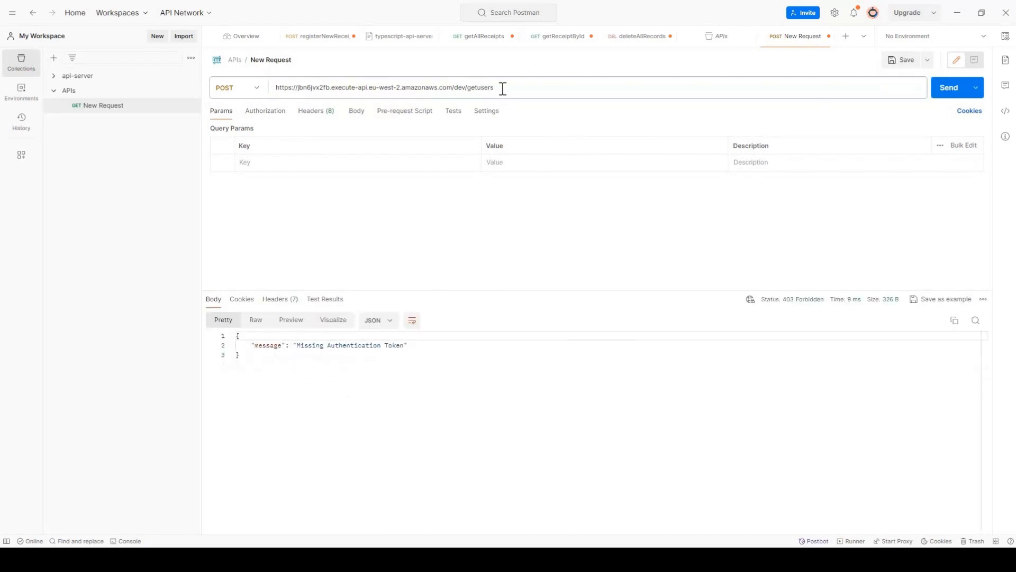
# Step: Change the request method to GET, send it to /dev/getuser, and resend it with the path corrected to /dev/getusers
pyautogui.click(502, 88)
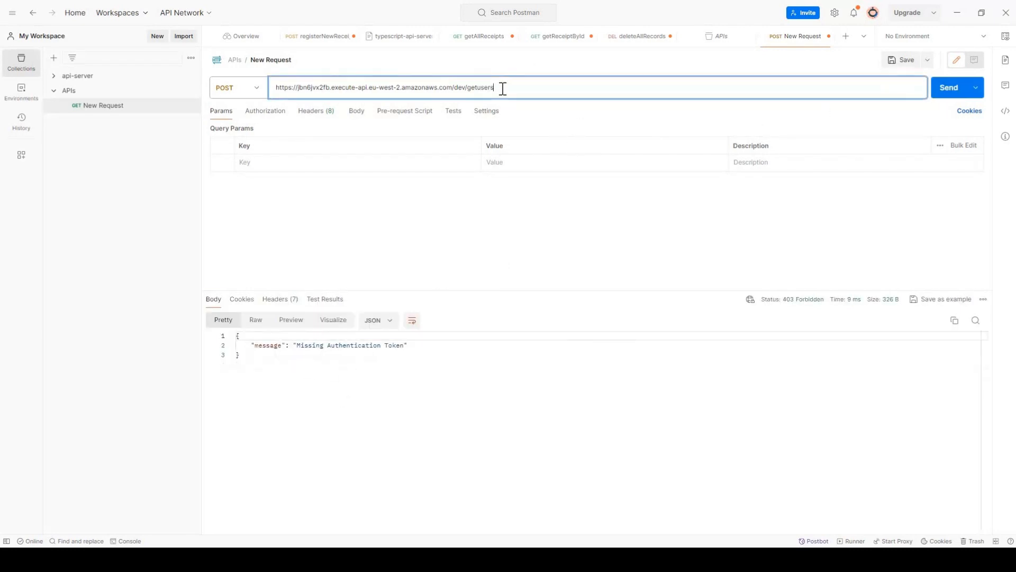
pyautogui.click(247, 88)
pyautogui.click(225, 115)
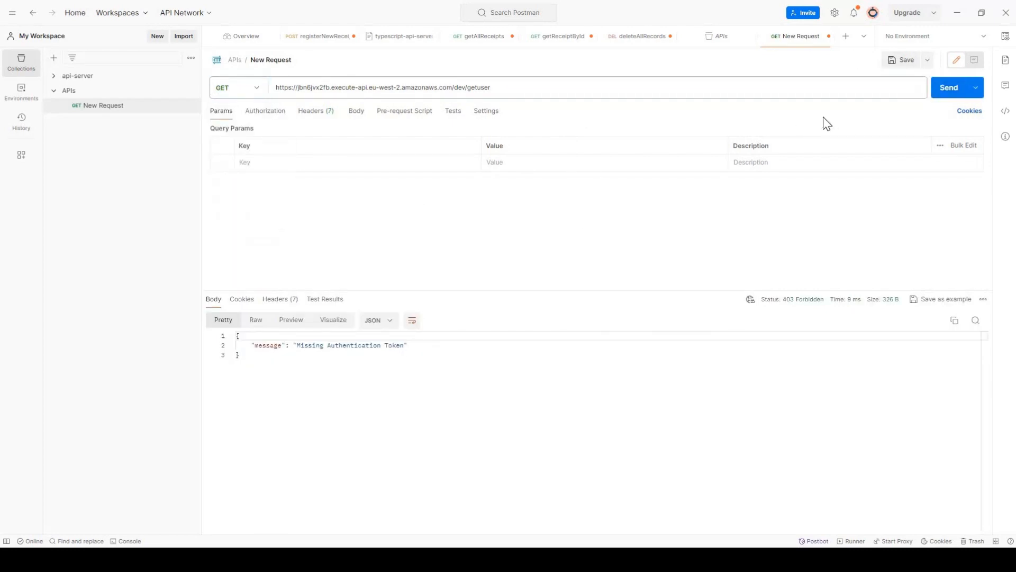
pyautogui.click(944, 93)
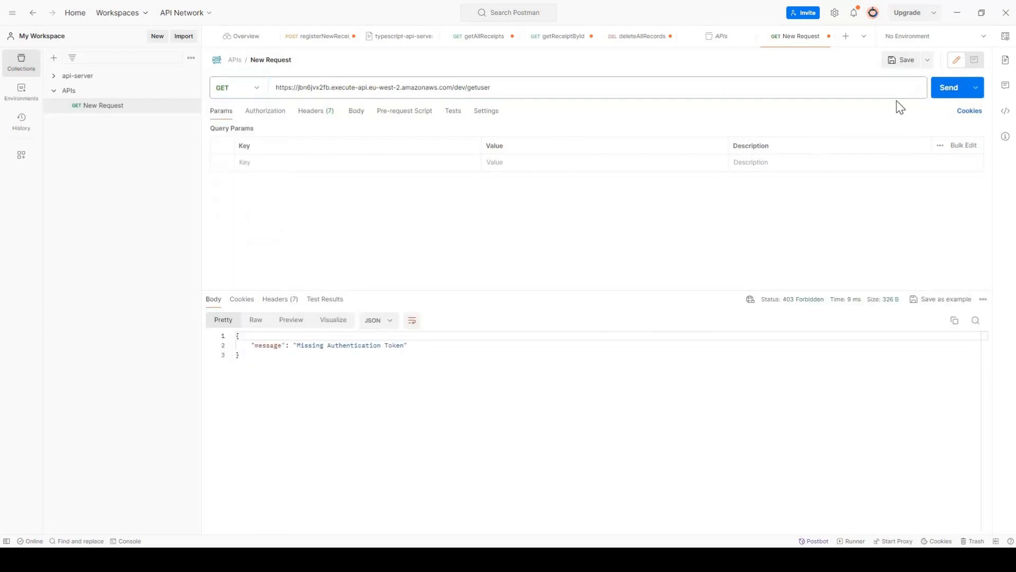
pyautogui.click(928, 89)
pyautogui.write('s')
pyautogui.click(945, 88)
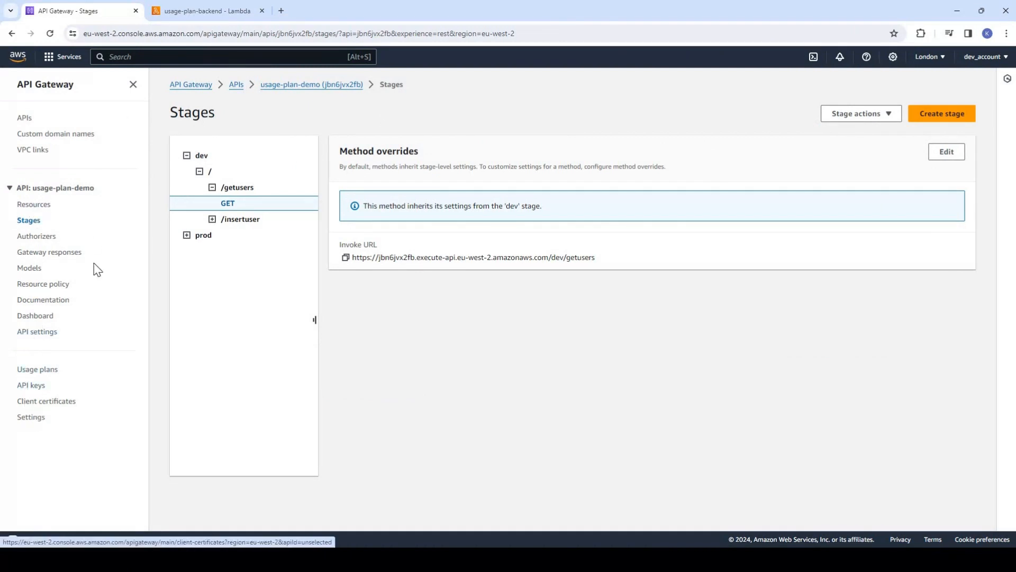
# Step: Switch to the API Gateway console and start a new usage plan named basic
pyautogui.click(46, 371)
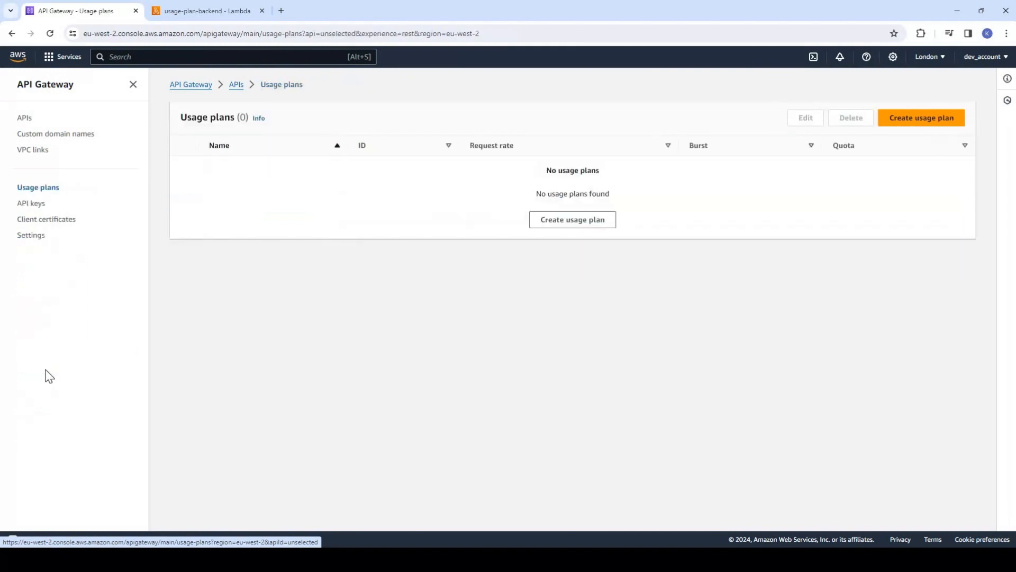
pyautogui.click(574, 227)
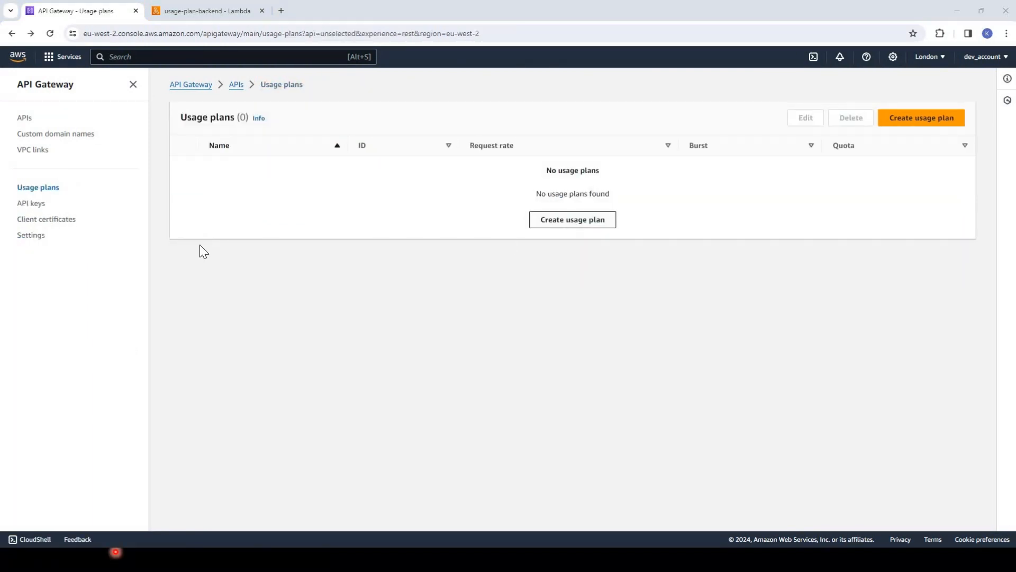
pyautogui.click(125, 212)
pyautogui.write('basic')
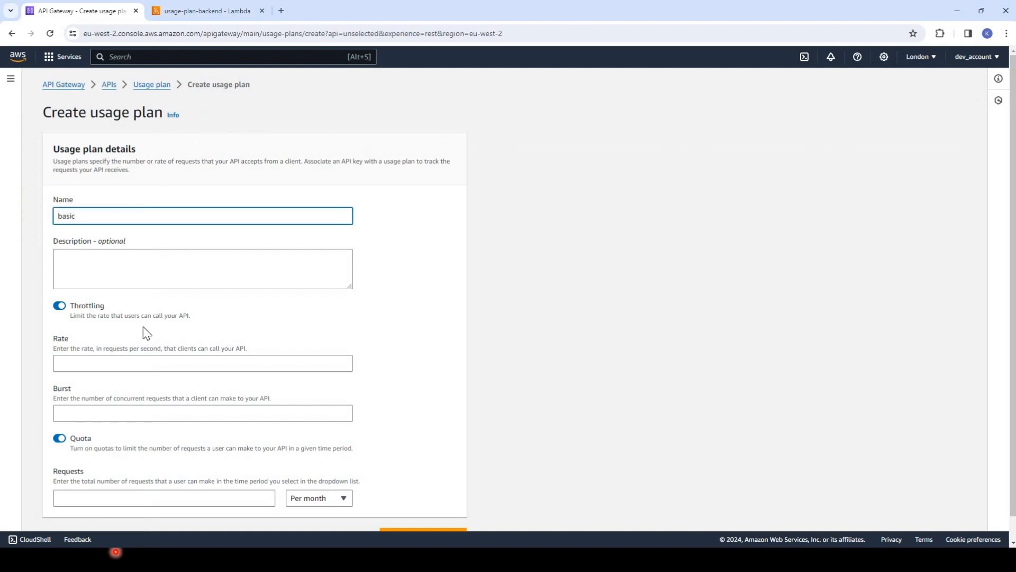
pyautogui.scroll(-1, 67, 307)
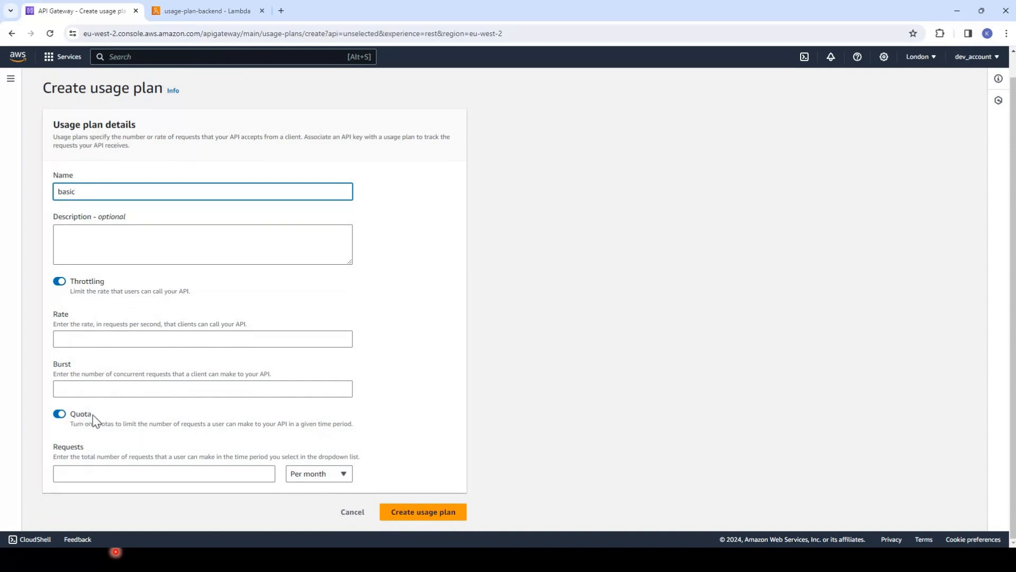
# Step: Set the usage plan's throttling rate to 100 requests per second and its burst to 100 requests
pyautogui.click(79, 337)
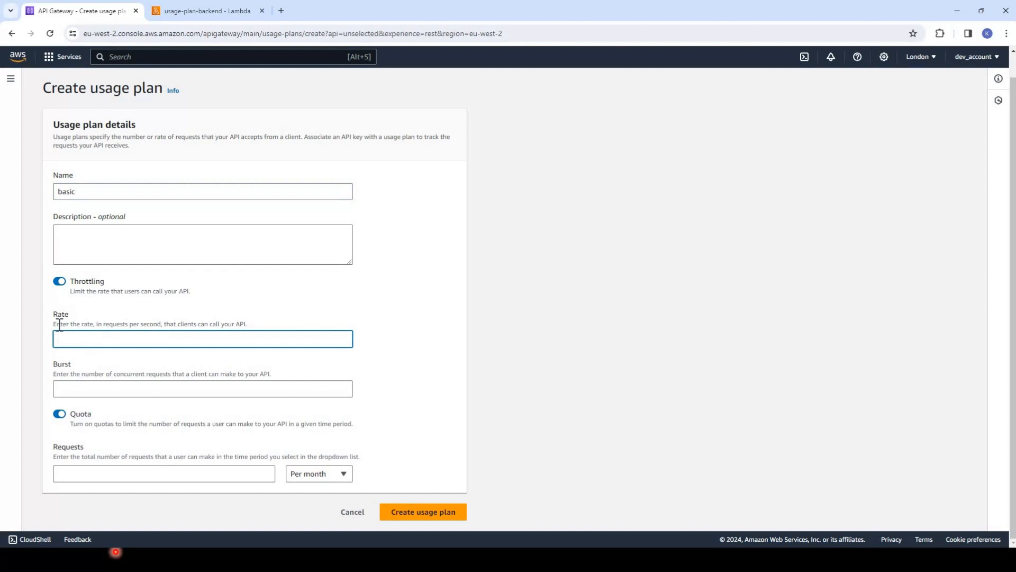
pyautogui.moveTo(56, 323); pyautogui.dragTo(234, 336)
pyautogui.click(236, 336)
pyautogui.click(65, 383)
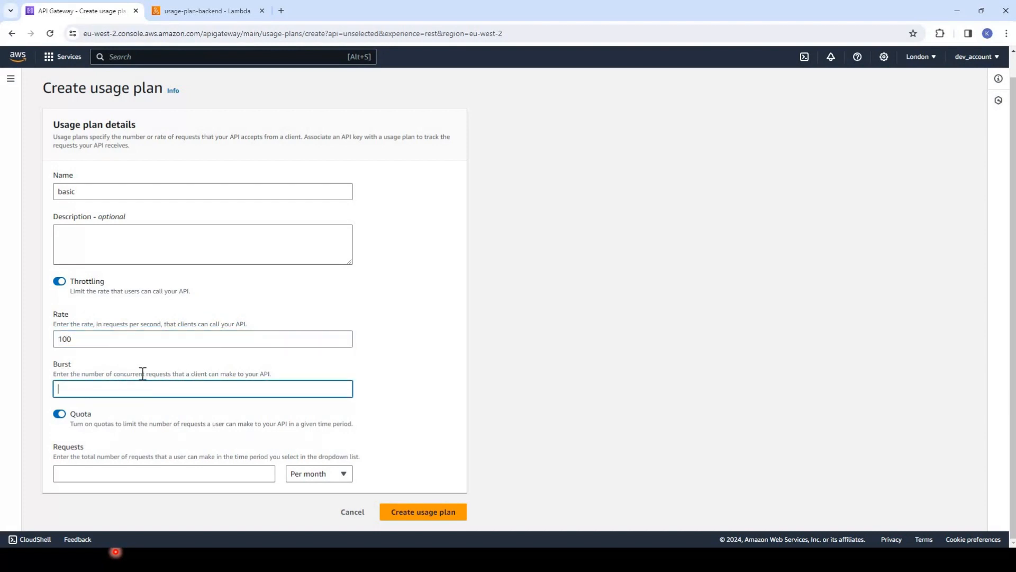
pyautogui.doubleClick(167, 373)
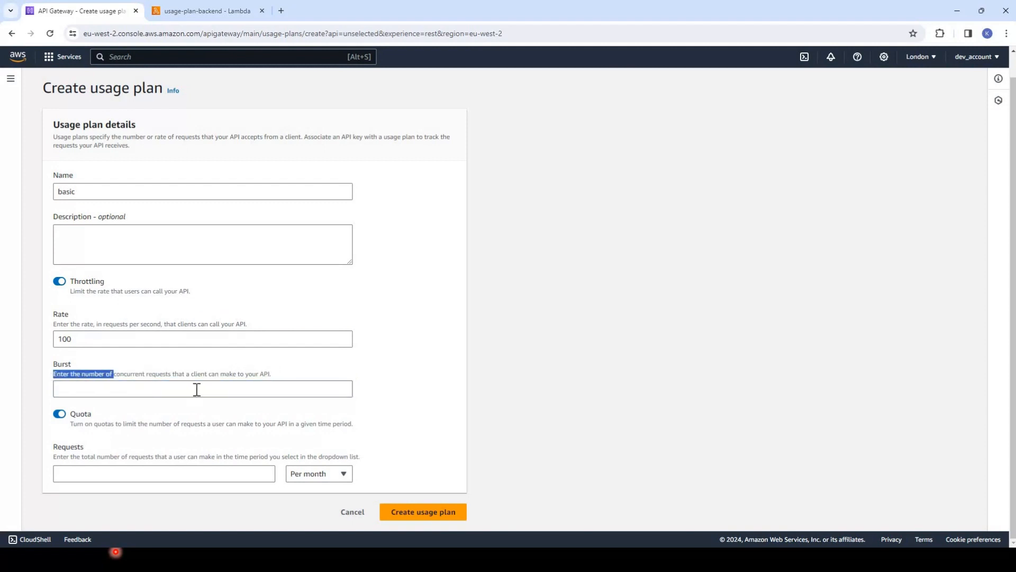
pyautogui.click(197, 389)
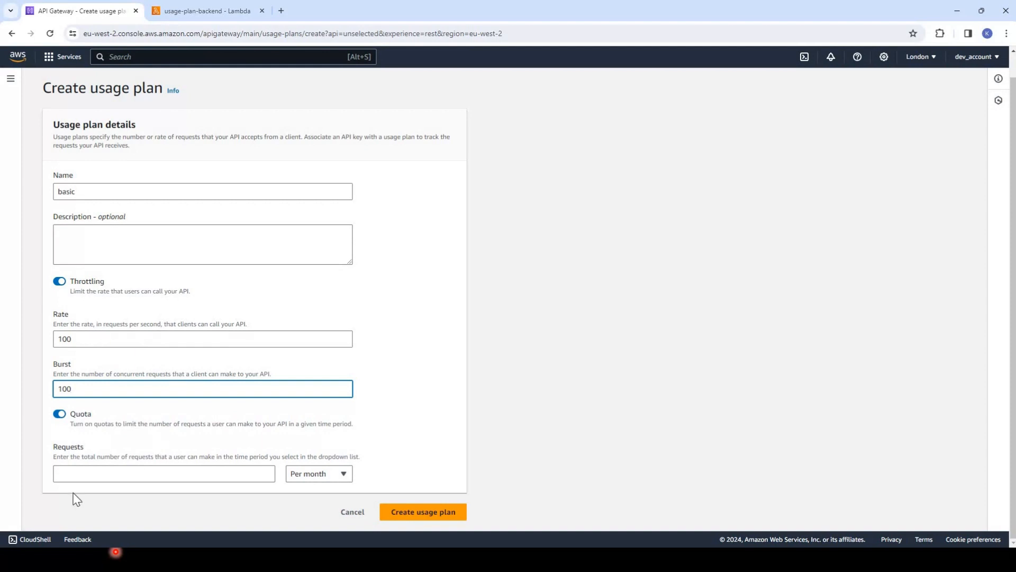
# Step: Set the usage plan's quota to 5 requests per day
pyautogui.click(62, 471)
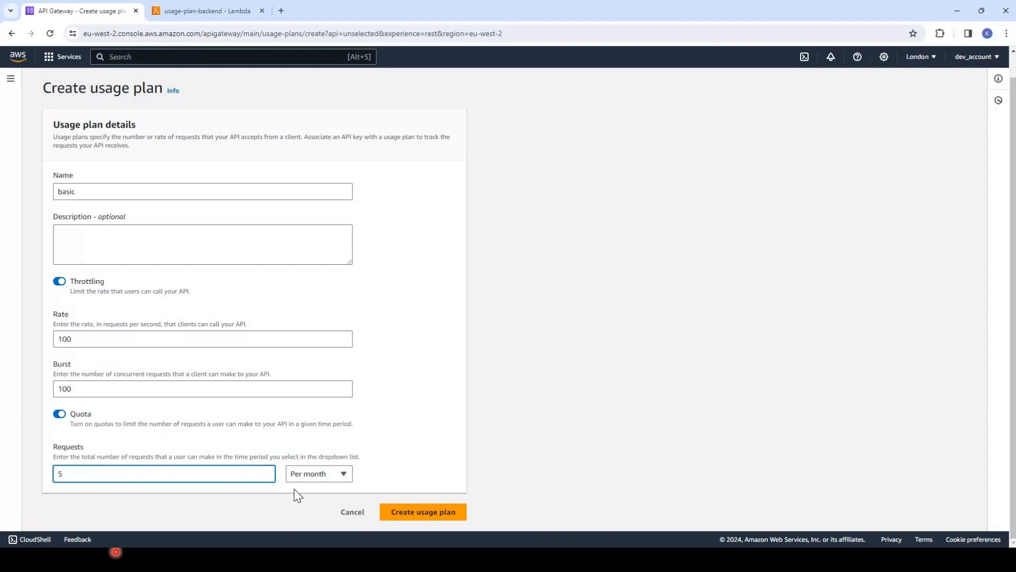
pyautogui.click(320, 474)
pyautogui.click(318, 457)
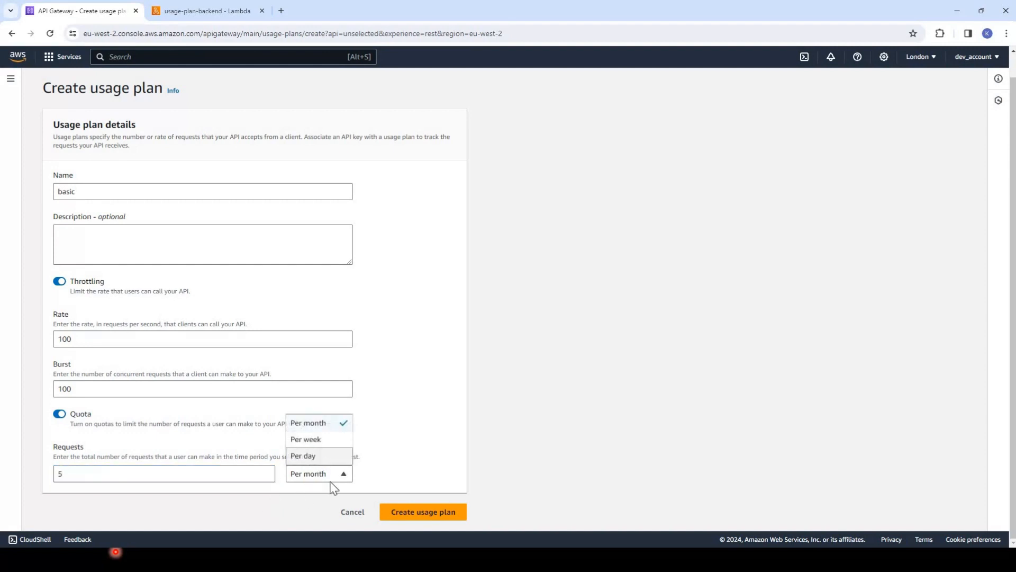
pyautogui.click(324, 475)
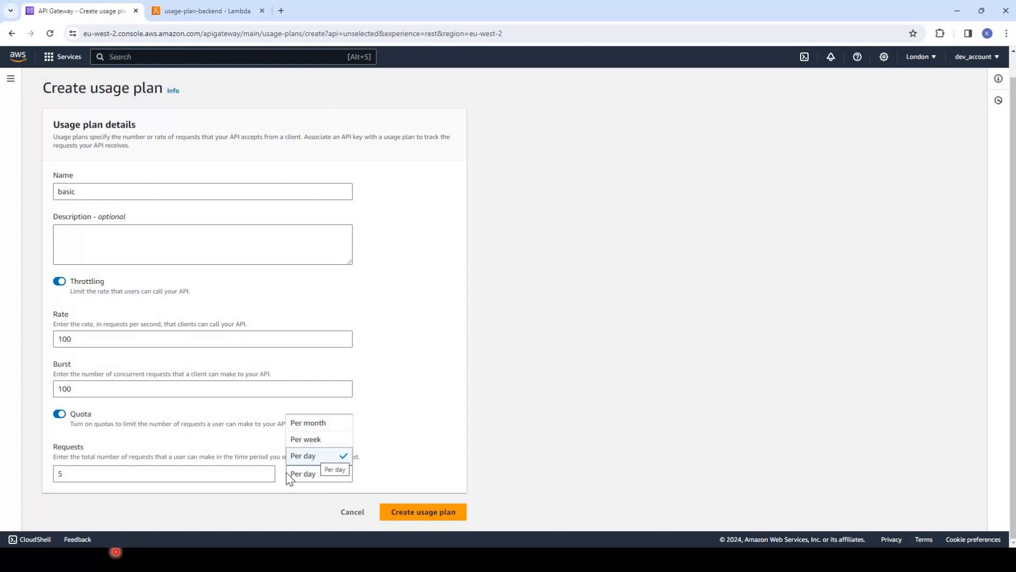
pyautogui.click(316, 458)
# Step: Re-enter 5 as the number of quota requests, create the usage plan, and dismiss the notification
pyautogui.click(60, 473)
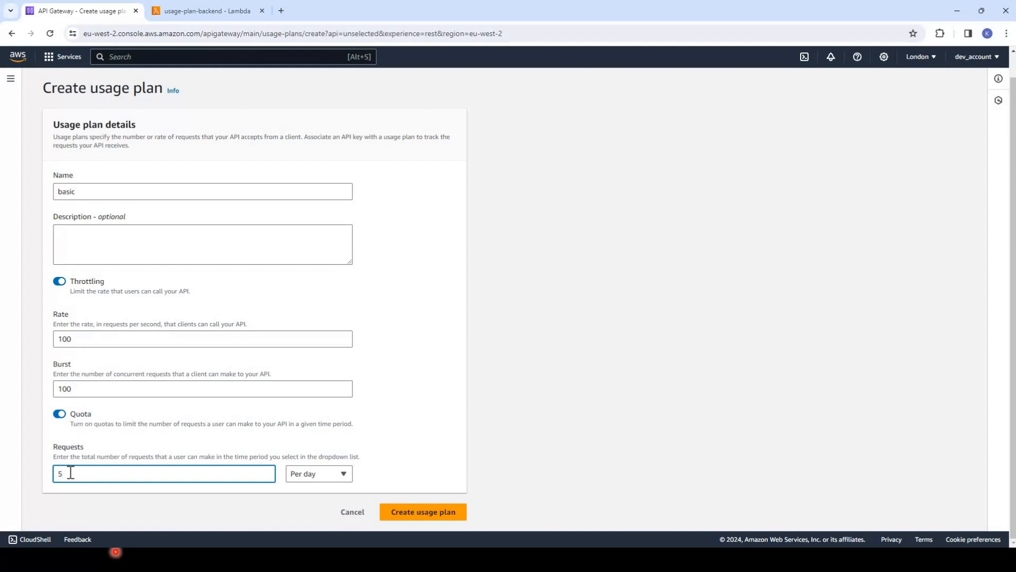
pyautogui.doubleClick(73, 471)
pyautogui.click(95, 475)
pyautogui.click(74, 474)
pyautogui.doubleClick(76, 476)
pyautogui.write('5')
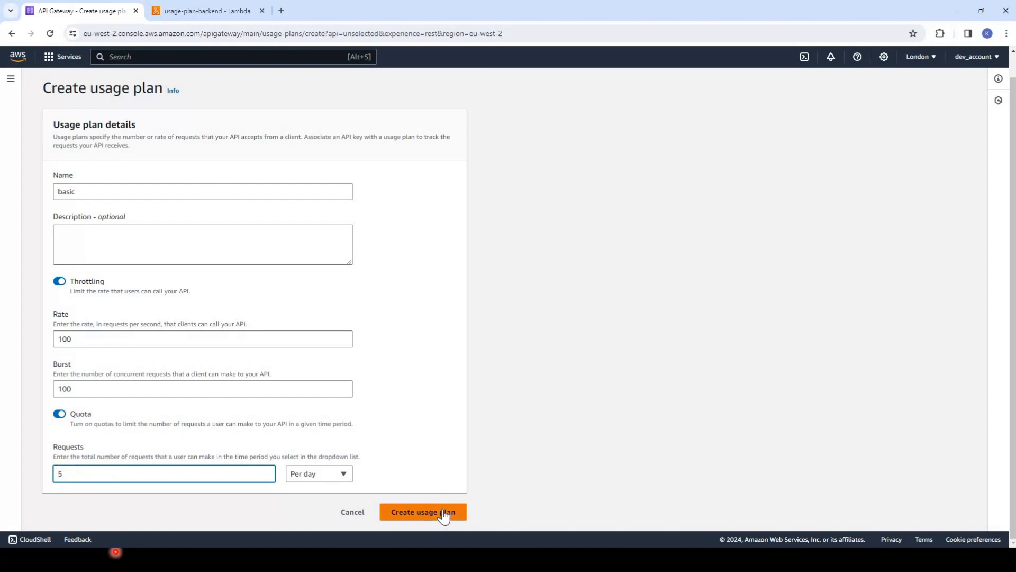
pyautogui.press('Return')
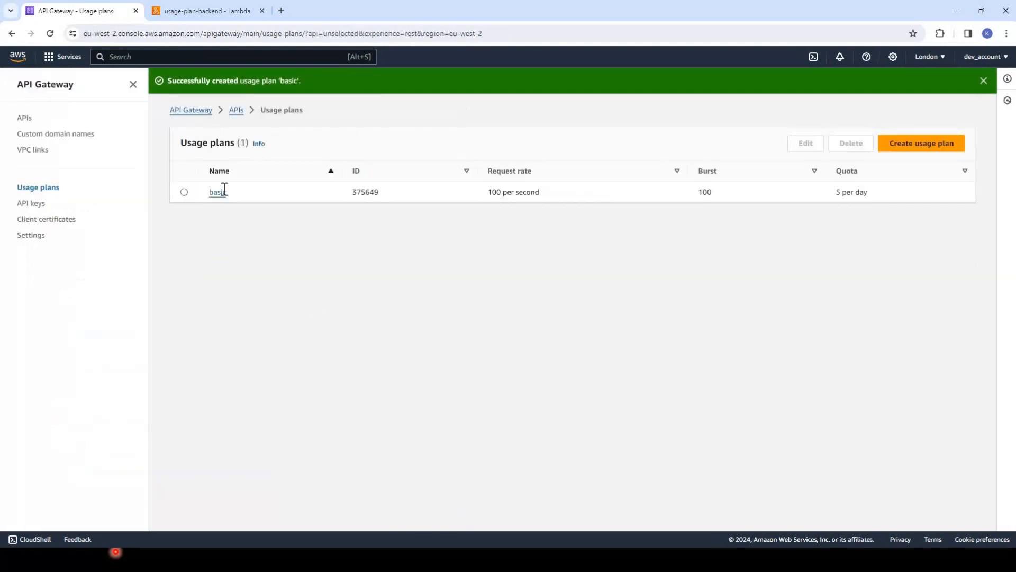
pyautogui.click(984, 81)
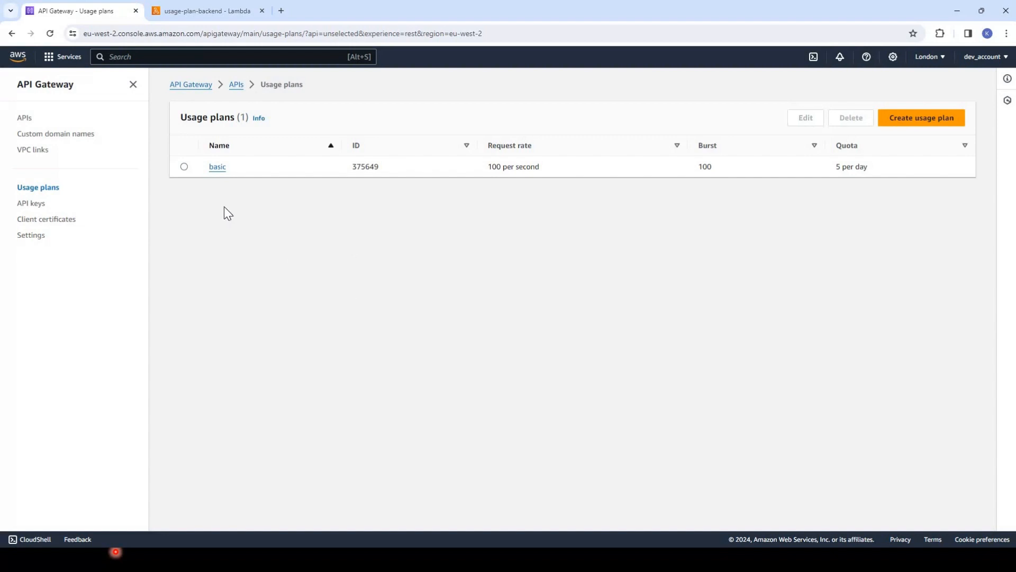
# Step: Open the basic usage plan and choose the dev stage of the usage-plan-demo API as the stage to associate
pyautogui.click(218, 168)
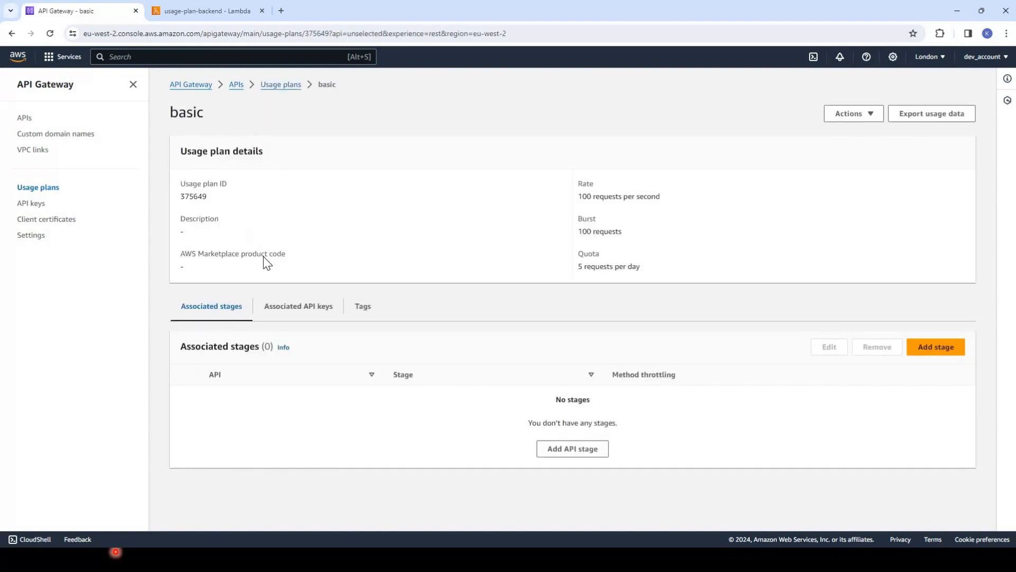
pyautogui.click(570, 452)
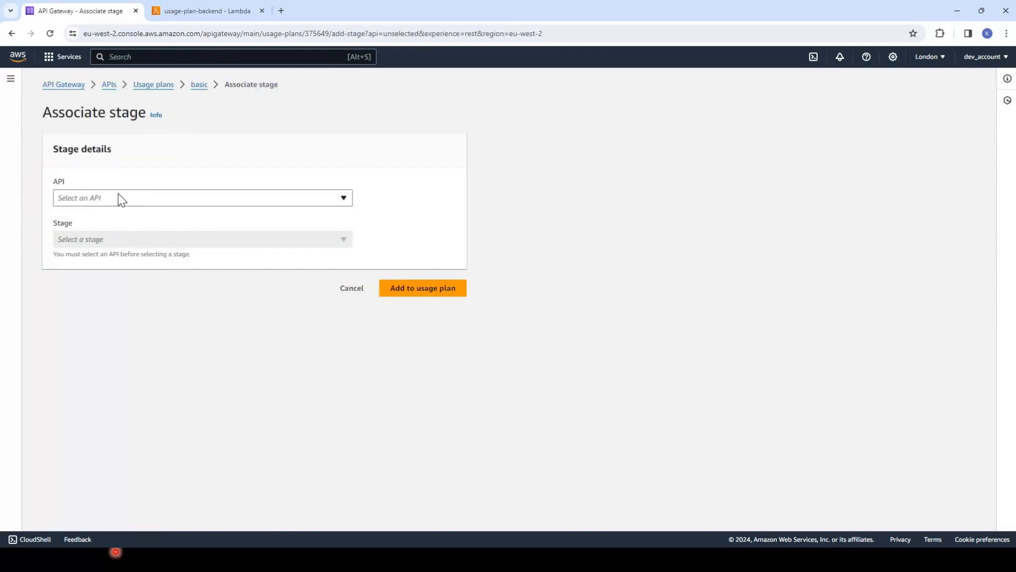
pyautogui.click(119, 196)
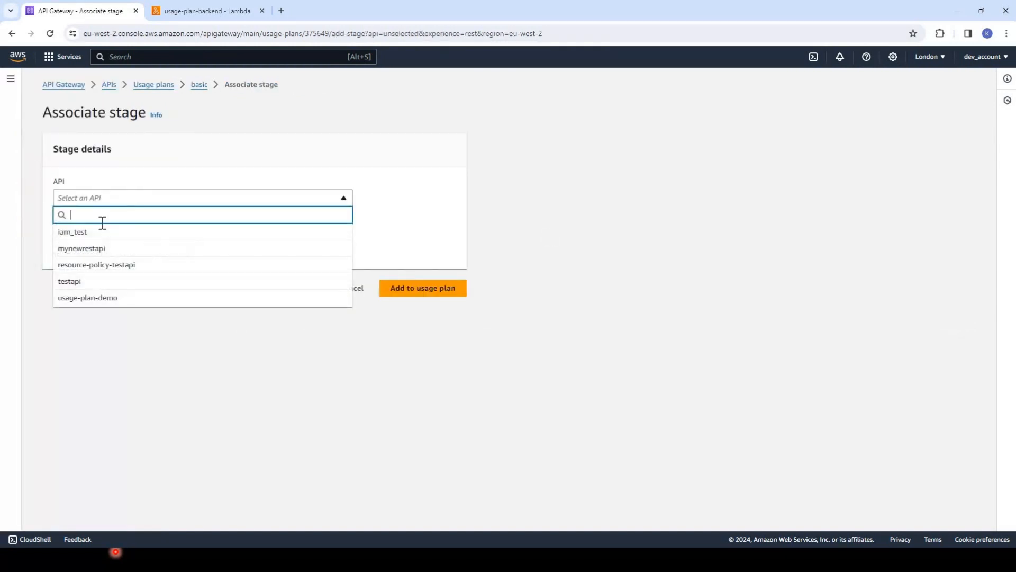
pyautogui.click(121, 299)
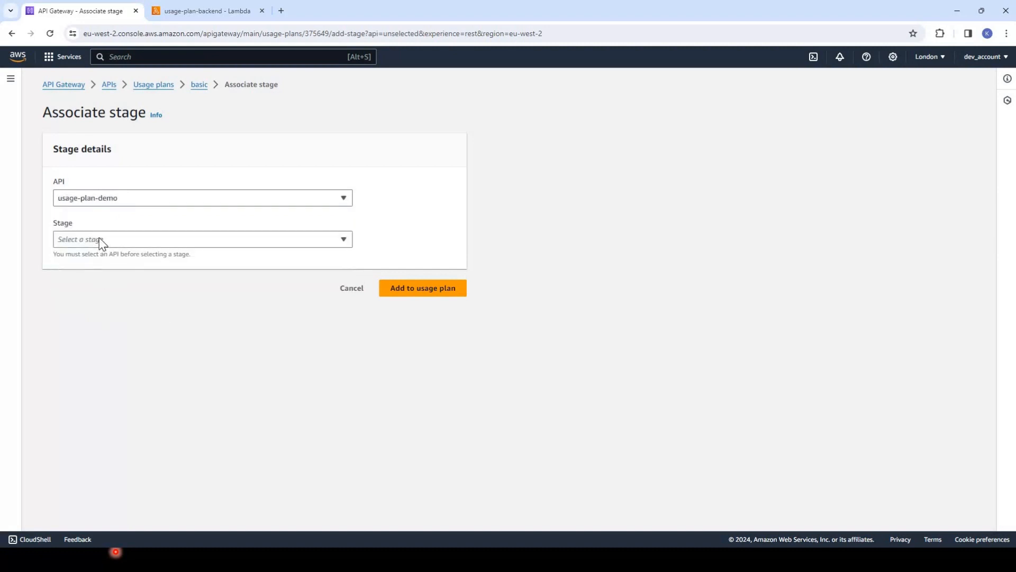
pyautogui.click(102, 242)
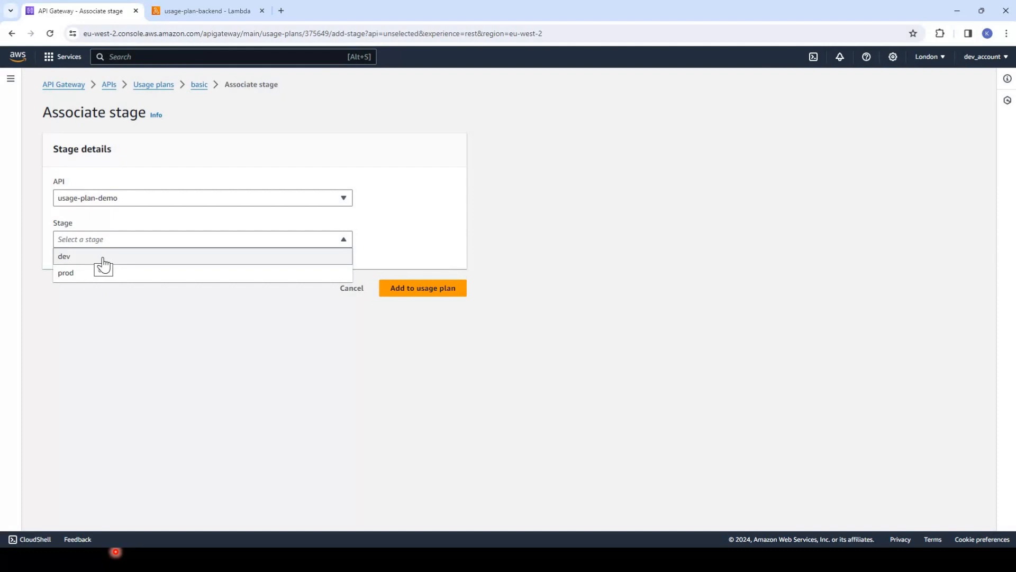
pyautogui.press('Return')
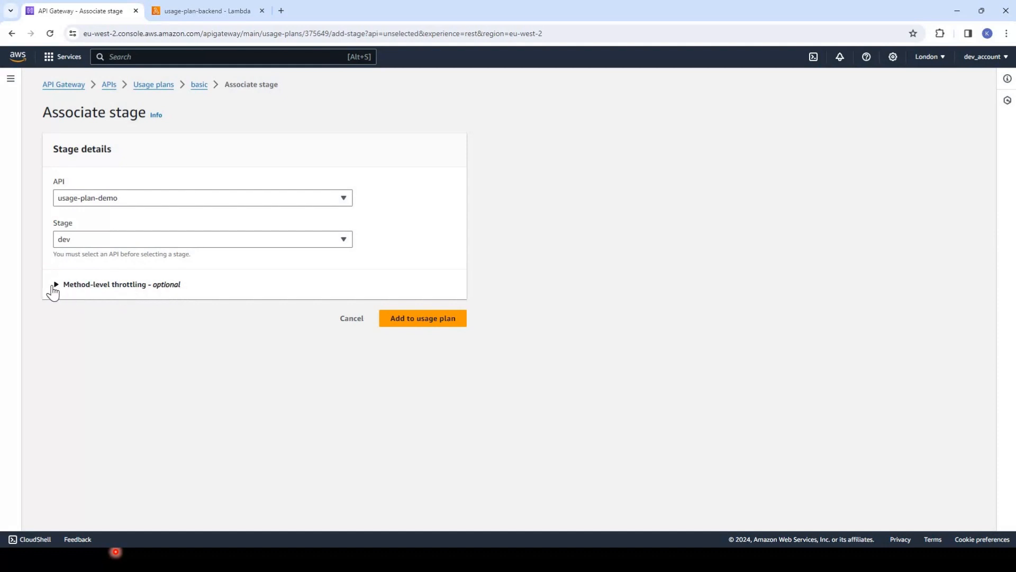
# Step: Try adding a method-level throttling entry for the GET method of the /getusers resource
pyautogui.click(156, 290)
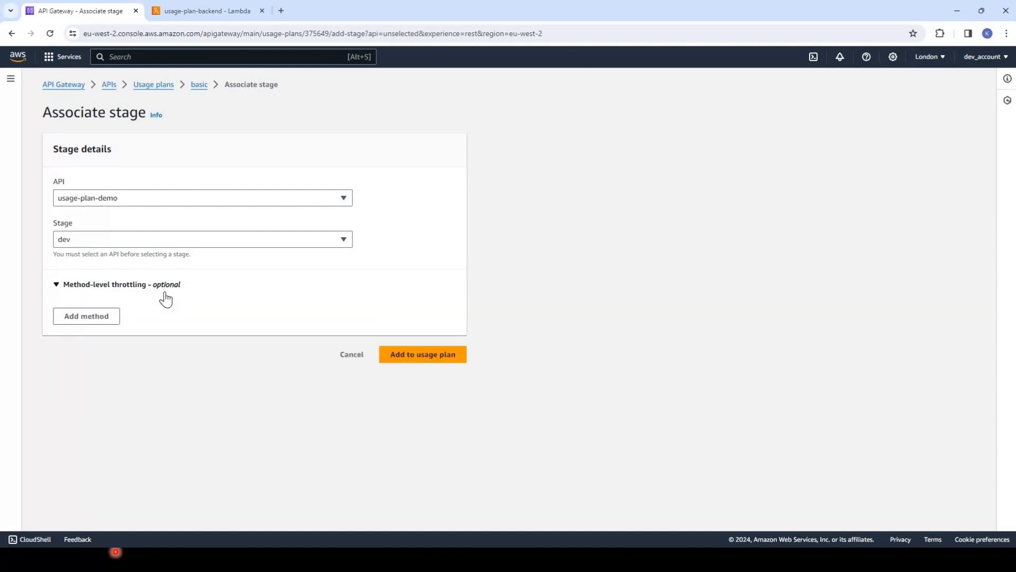
pyautogui.click(106, 319)
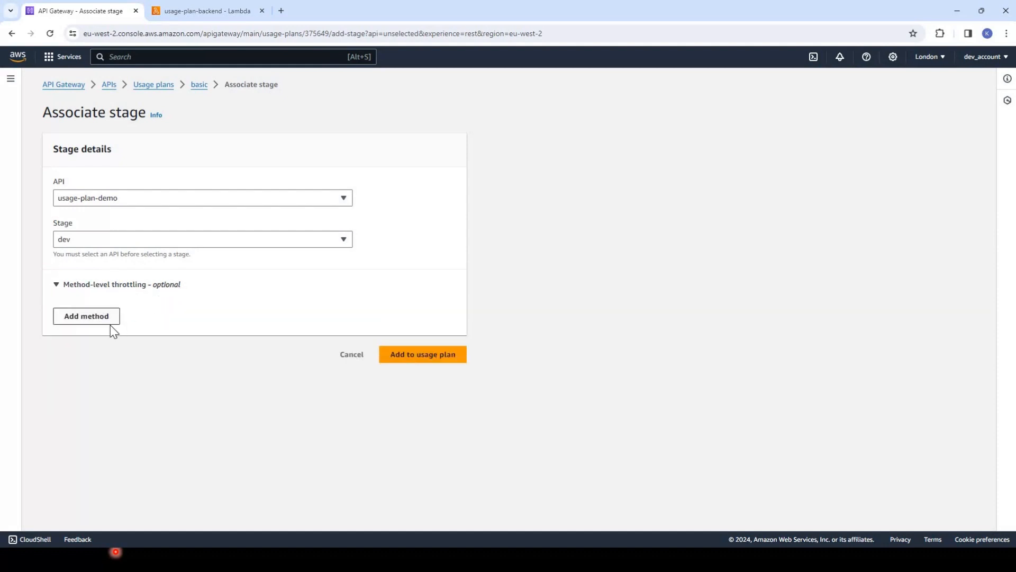
pyautogui.click(225, 319)
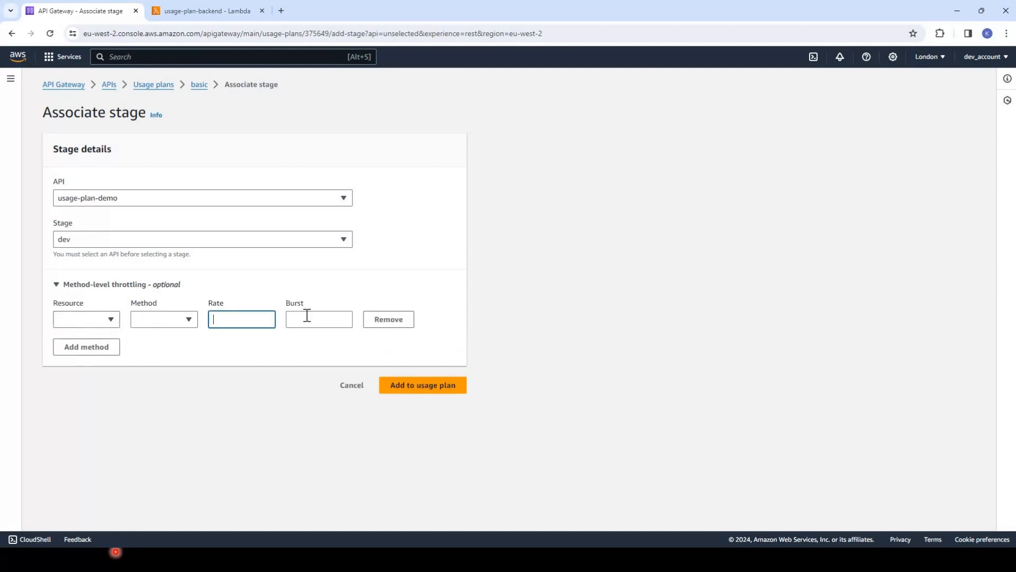
pyautogui.click(289, 322)
pyautogui.click(229, 322)
pyautogui.click(110, 323)
pyautogui.click(100, 324)
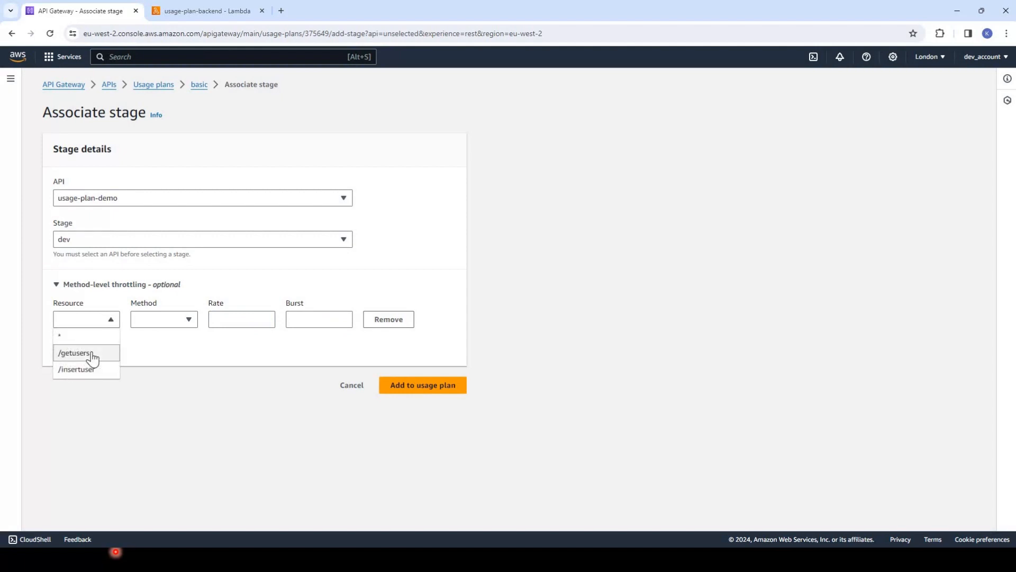
pyautogui.press('Return')
pyautogui.click(164, 322)
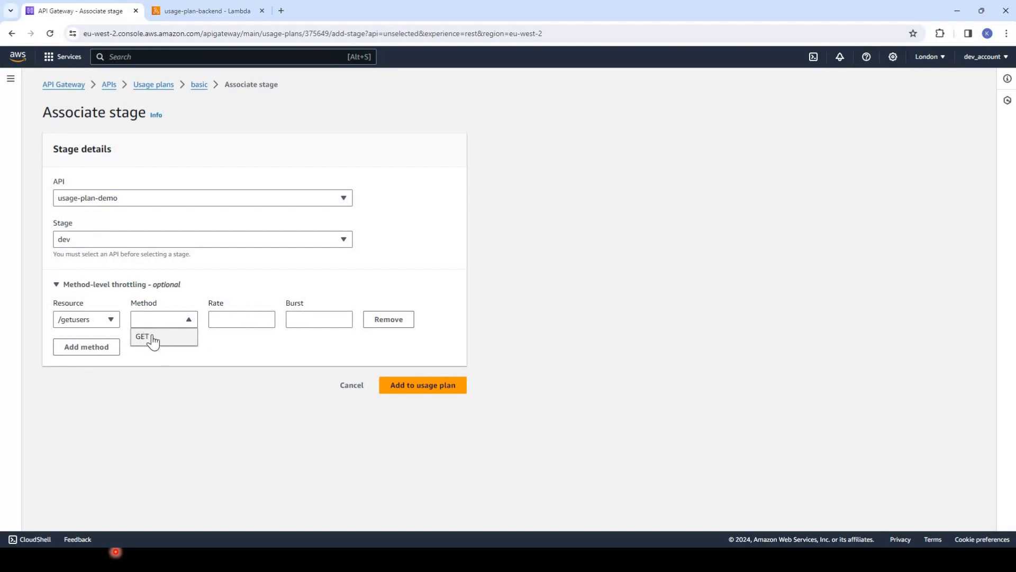
pyautogui.click(177, 334)
# Step: Look over the throttling entry's rate and burst fields, leaving them empty, and remove the entry
pyautogui.click(254, 319)
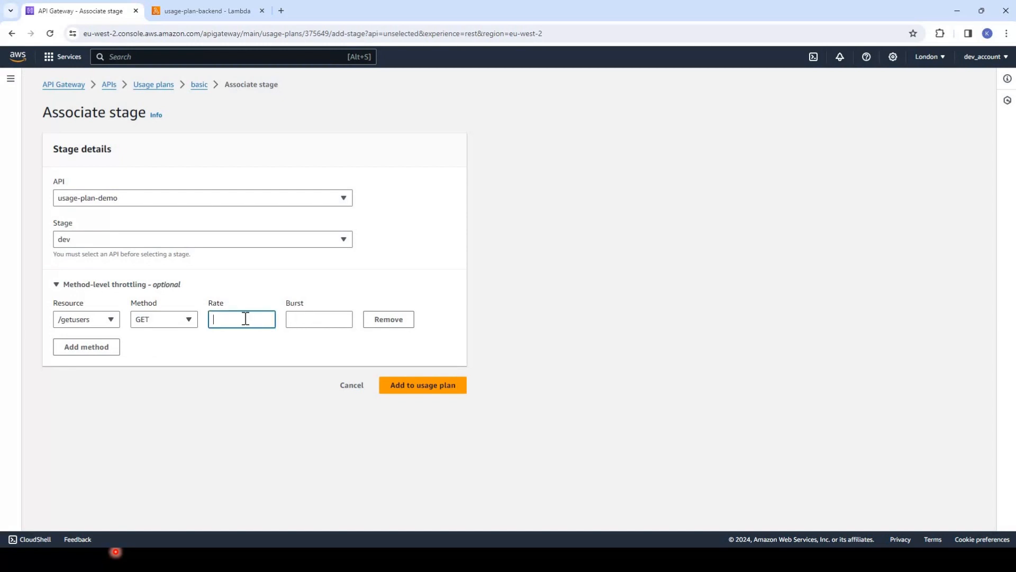
pyautogui.click(303, 319)
pyautogui.click(247, 322)
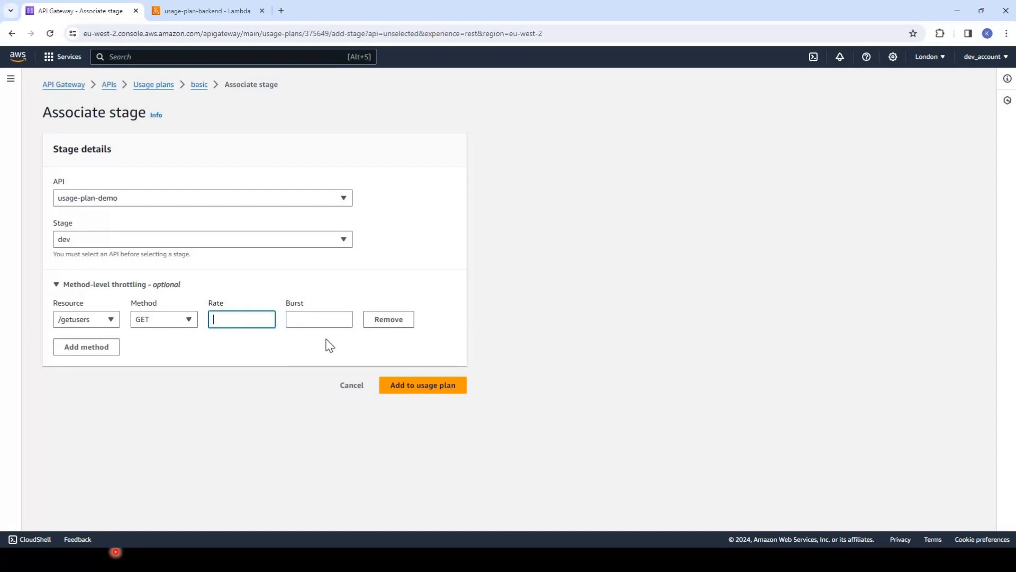
pyautogui.click(290, 318)
pyautogui.click(260, 319)
pyautogui.click(297, 318)
pyautogui.click(269, 319)
pyautogui.click(297, 323)
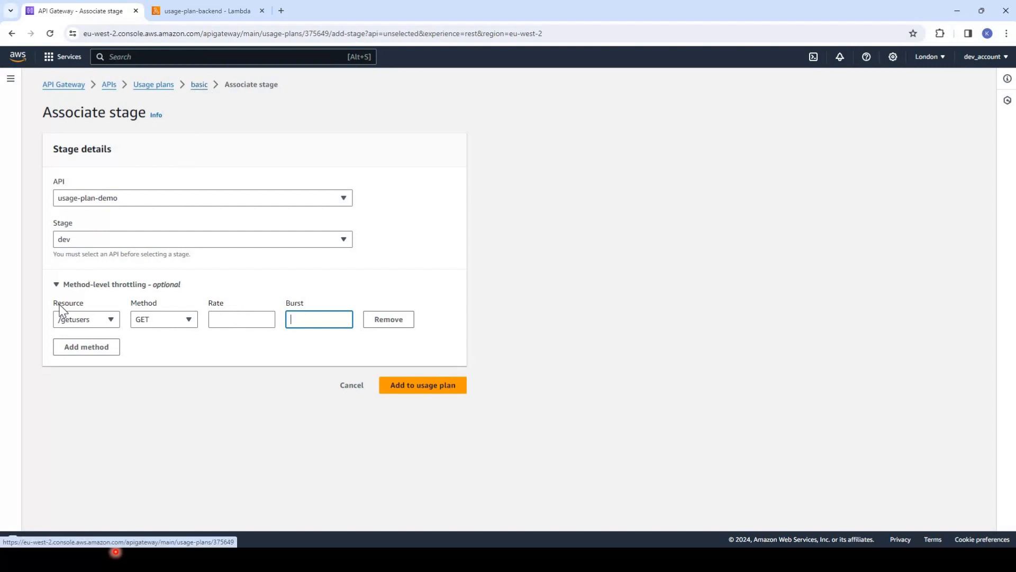
pyautogui.click(388, 321)
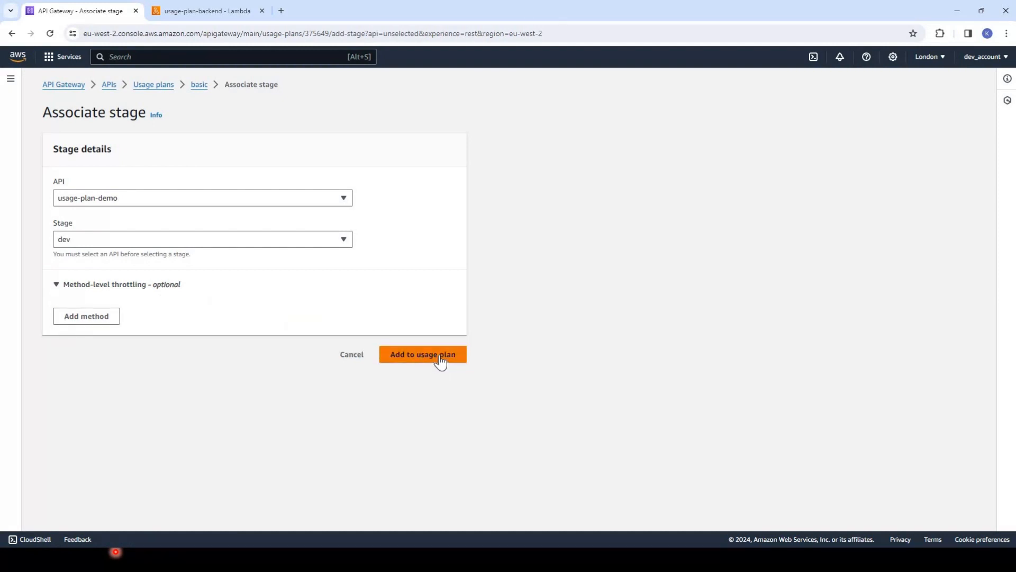
# Step: Add the dev stage of usage-plan-demo to the basic usage plan
pyautogui.click(440, 361)
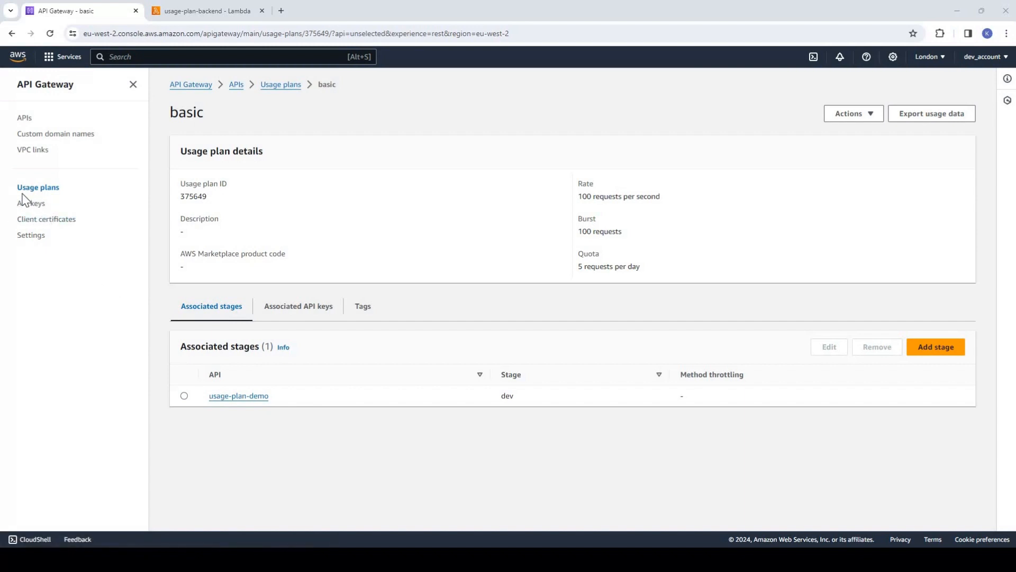
# Step: Create a new auto-generated API key named basic-plan-key and add it to the basic usage plan
pyautogui.click(296, 312)
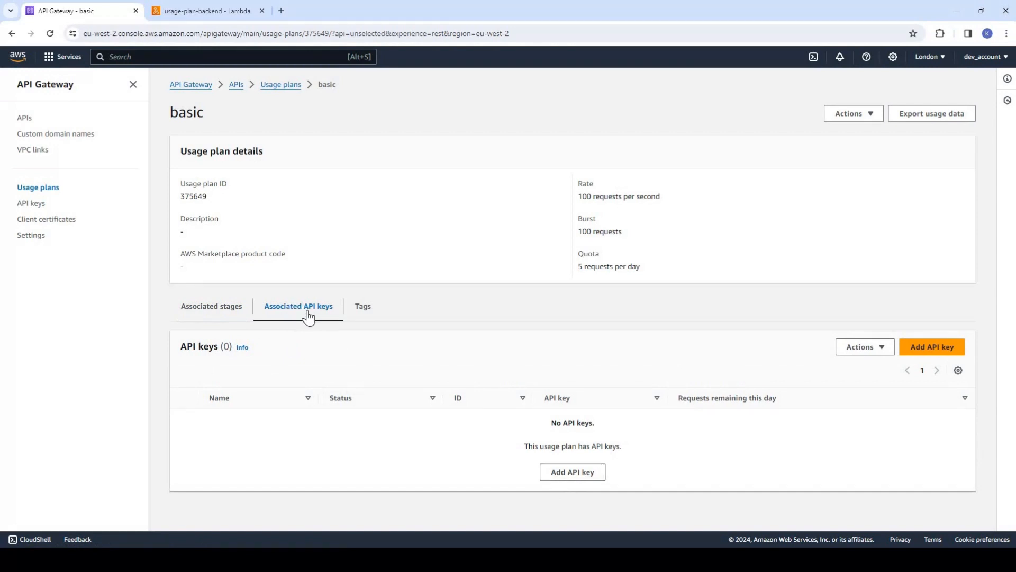
pyautogui.click(572, 472)
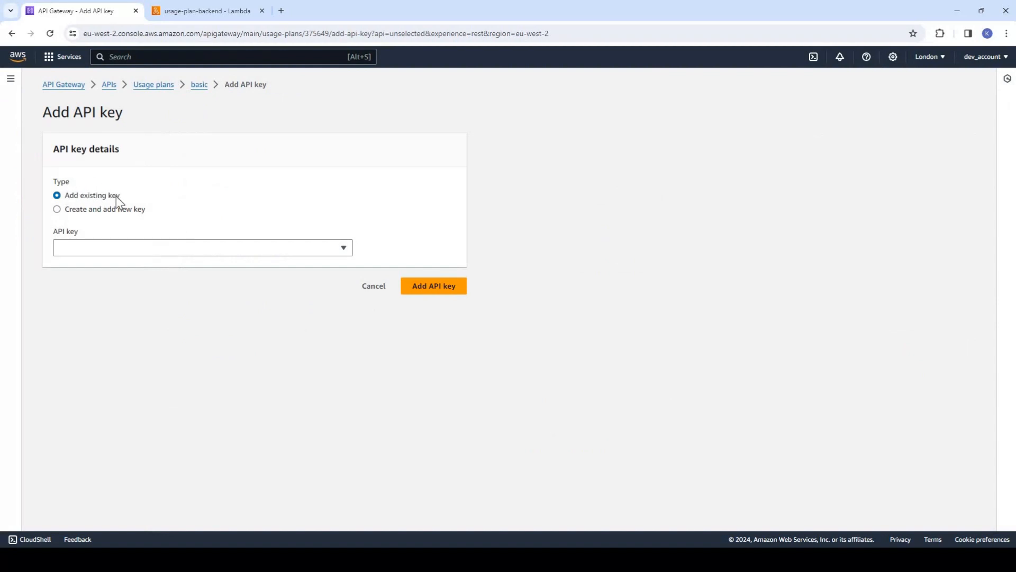
pyautogui.click(56, 210)
pyautogui.click(114, 248)
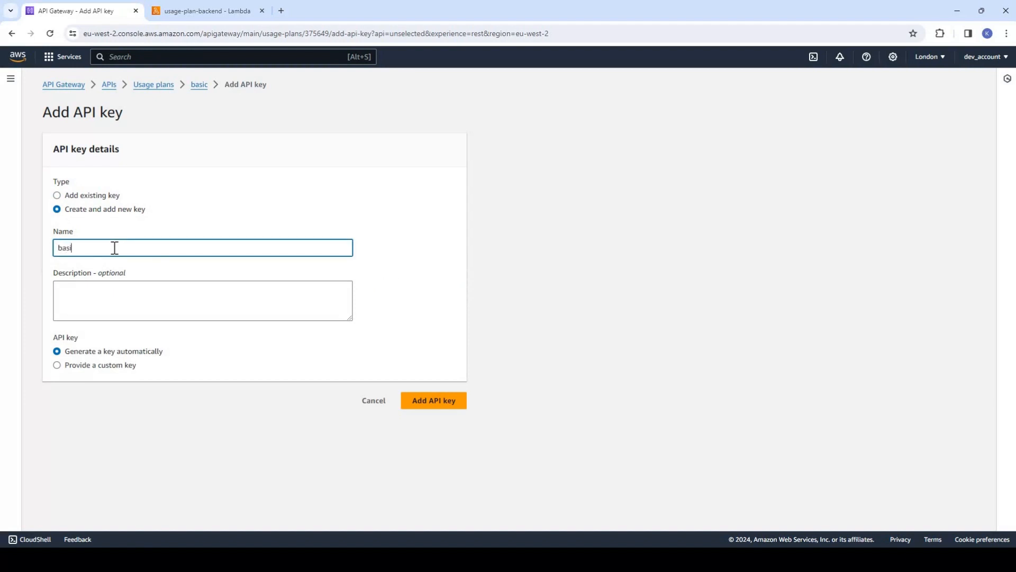
pyautogui.write('basic-plan-key')
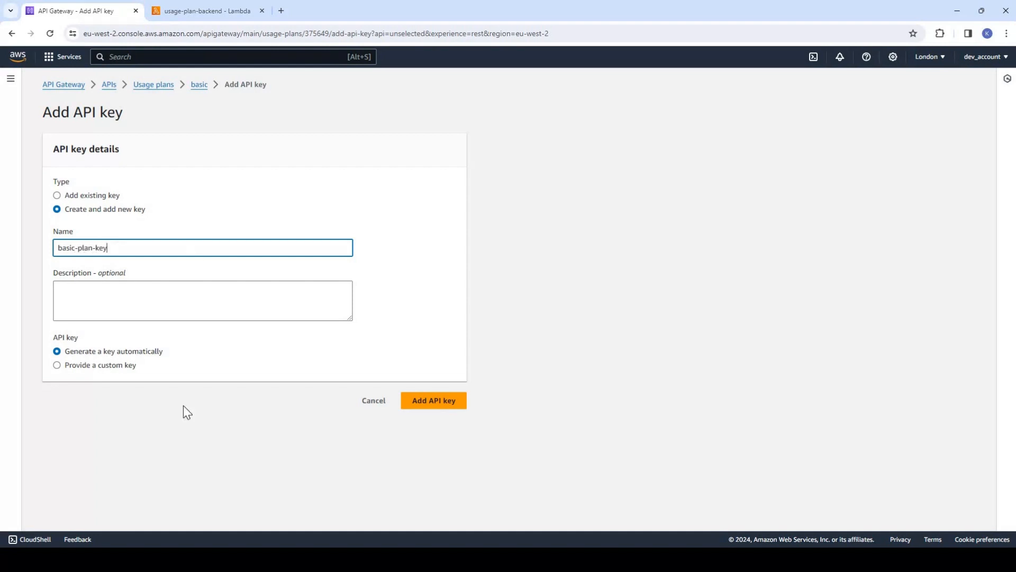
pyautogui.click(442, 394)
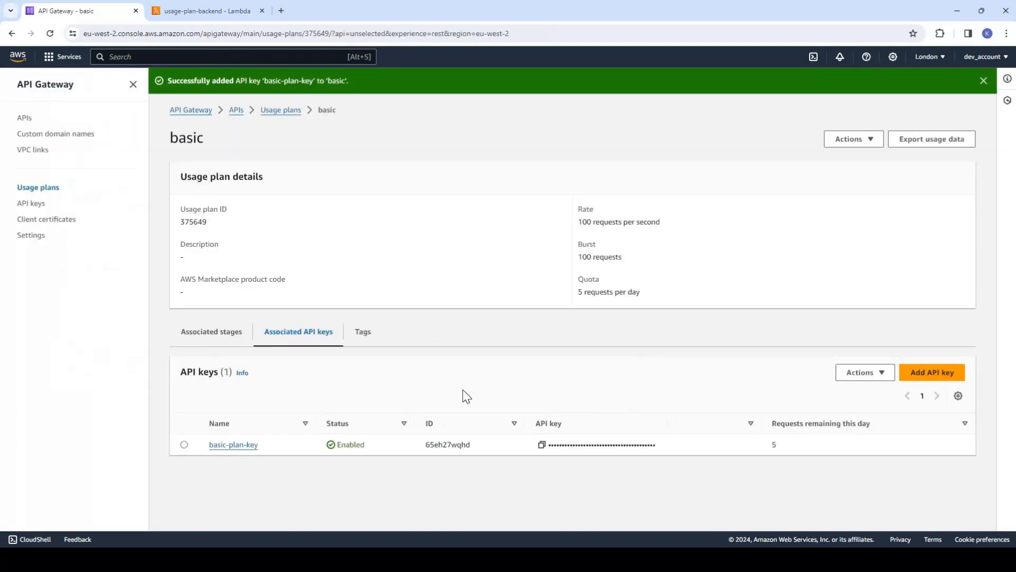
# Step: Review the basic plan's associated stage and its daily request quota
pyautogui.click(220, 334)
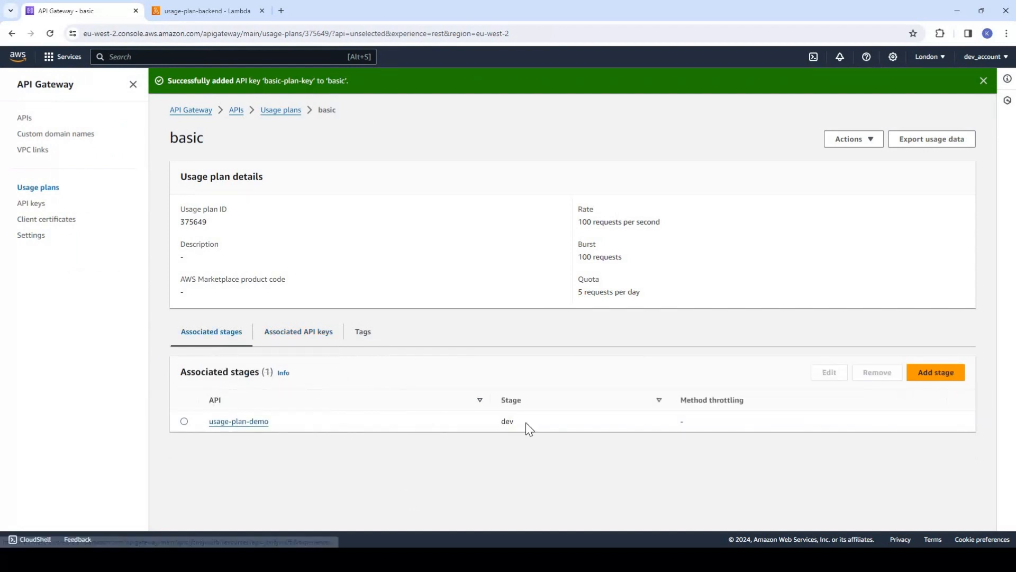
pyautogui.doubleClick(507, 421)
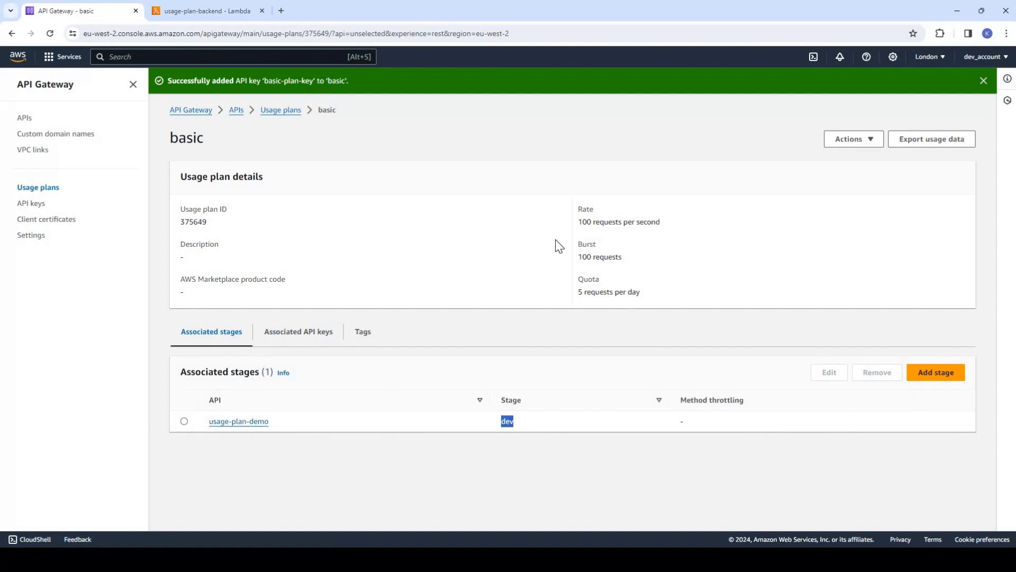
pyautogui.click(783, 274)
pyautogui.moveTo(579, 293); pyautogui.dragTo(620, 300)
pyautogui.click(651, 297)
pyautogui.tripleClick(579, 293)
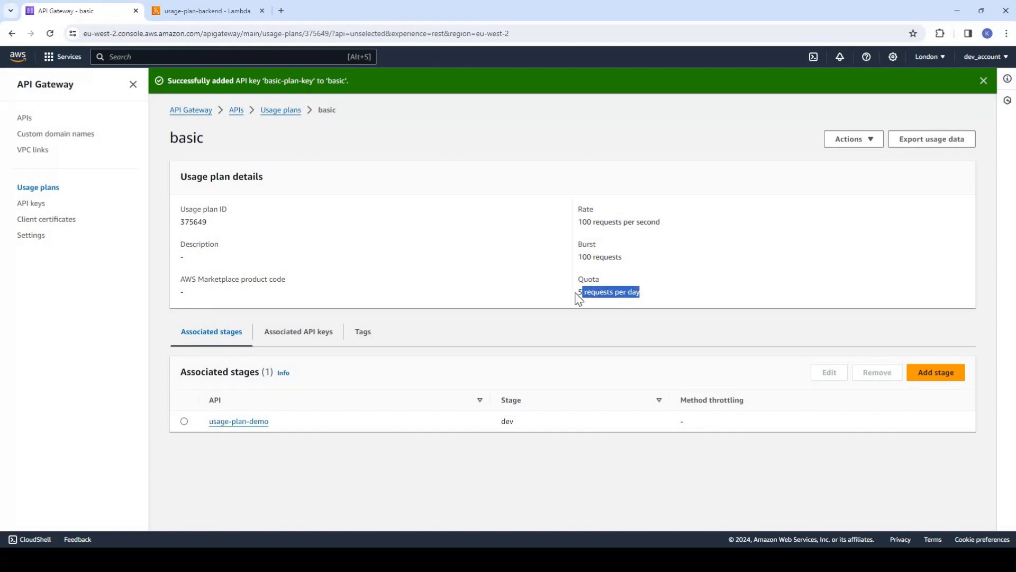
pyautogui.click(580, 292)
# Step: Switch to Postman and add an x-api-key header to the GET request for the dev getusers endpoint
pyautogui.hotkey('alt', 'Tab')
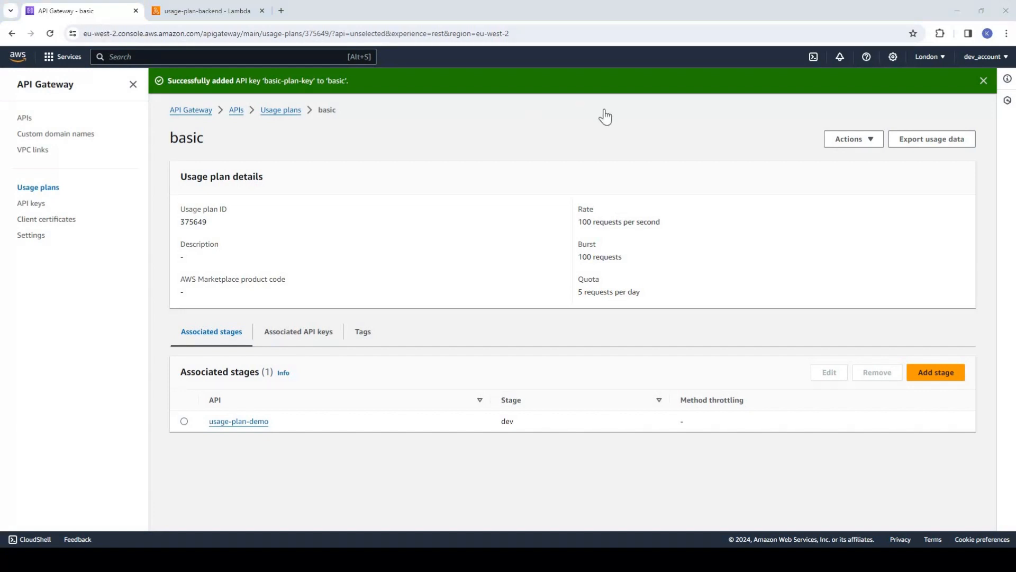
pyautogui.moveTo(601, 110); pyautogui.dragTo(765, 103)
pyautogui.doubleClick(541, 91)
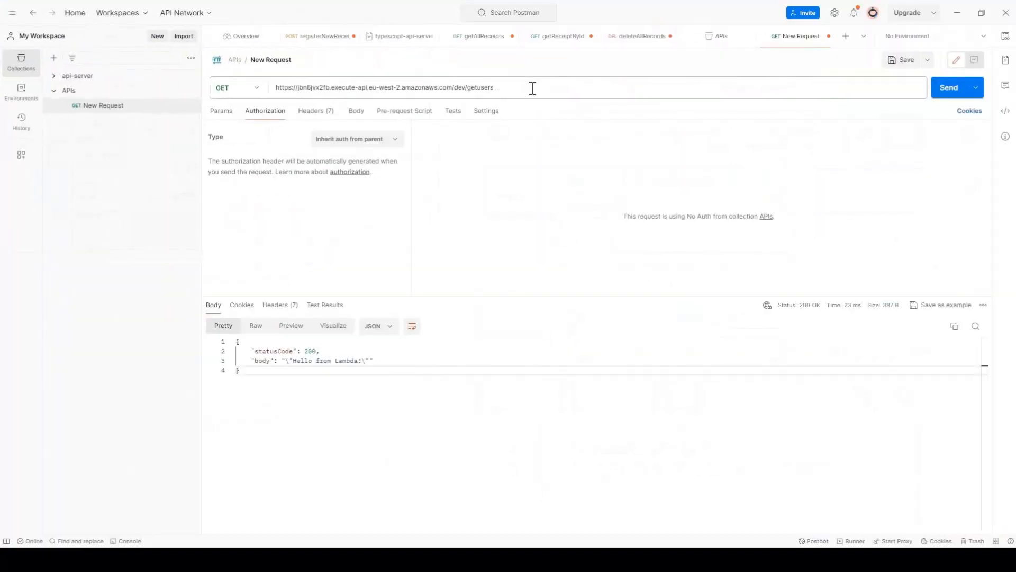
pyautogui.click(514, 88)
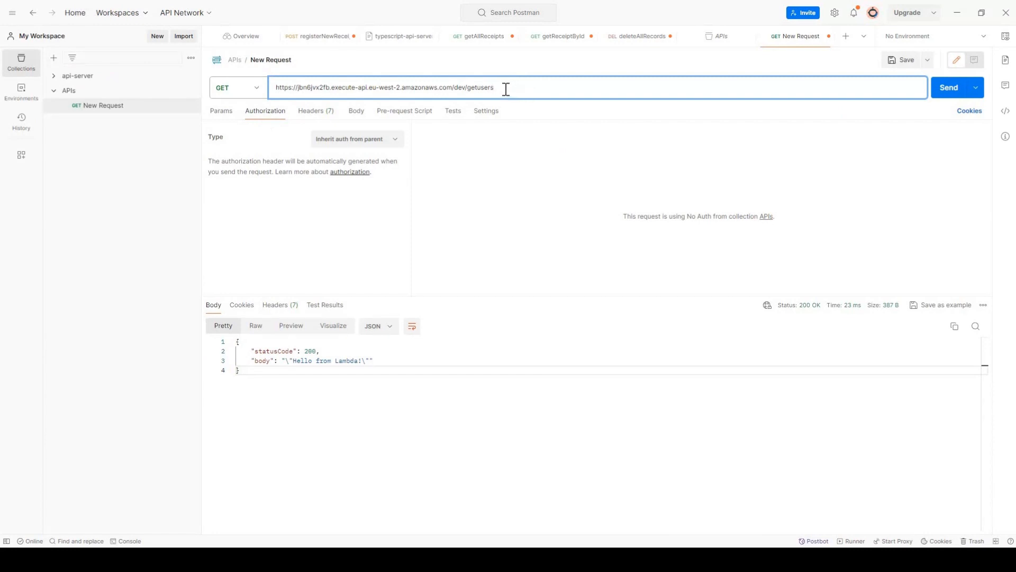
pyautogui.click(322, 120)
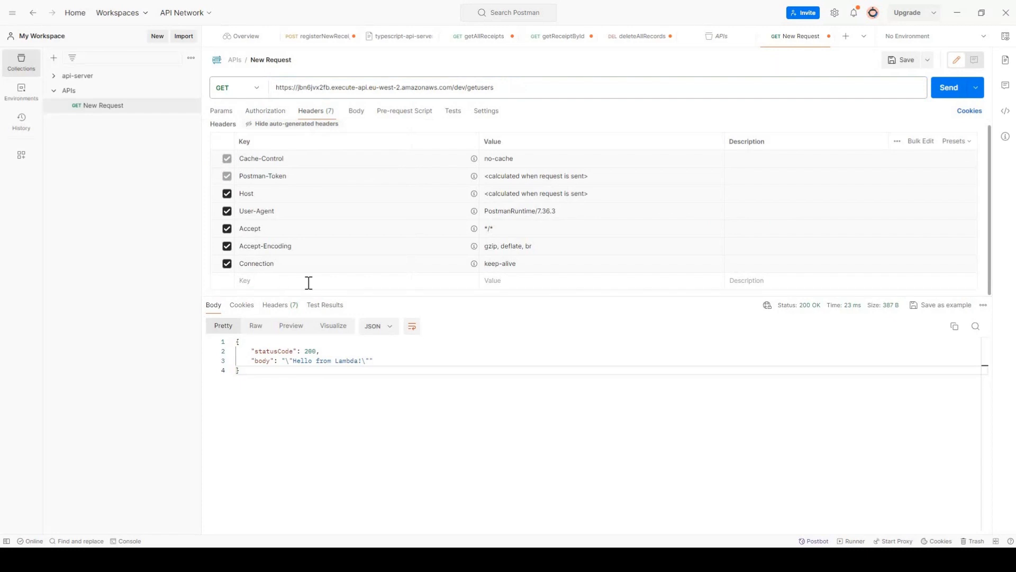
pyautogui.click(308, 282)
pyautogui.write('x-')
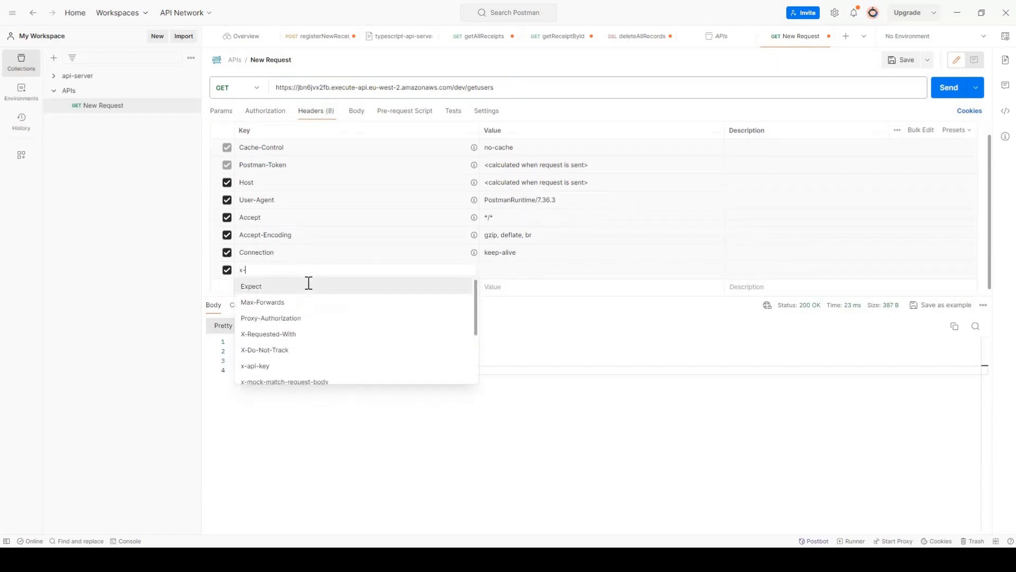
pyautogui.write('api-')
pyautogui.click(309, 285)
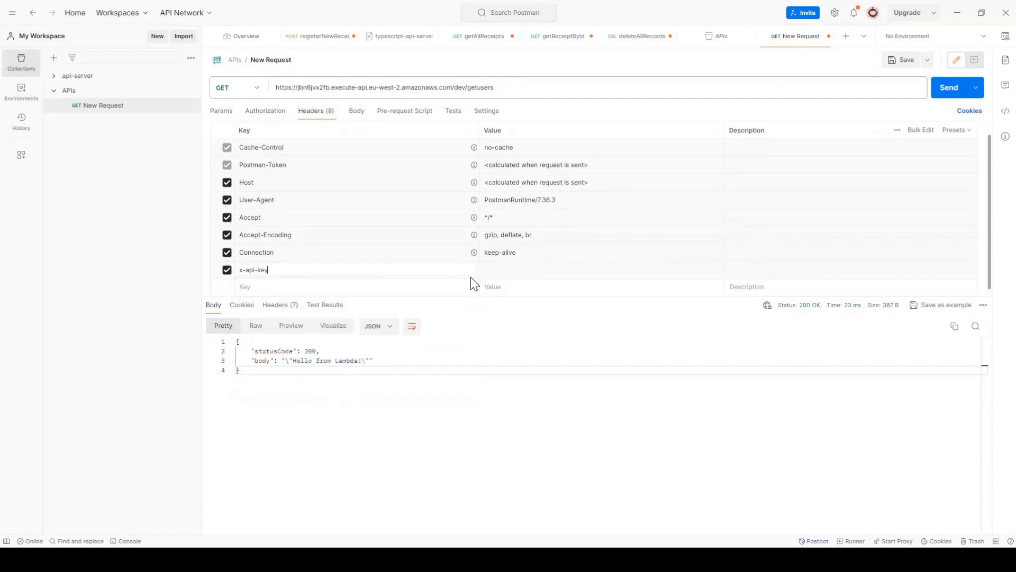
# Step: Copy the API key of basic-plan-key from the basic usage plan and paste it as the x-api-key header's value in Postman
pyautogui.click(494, 273)
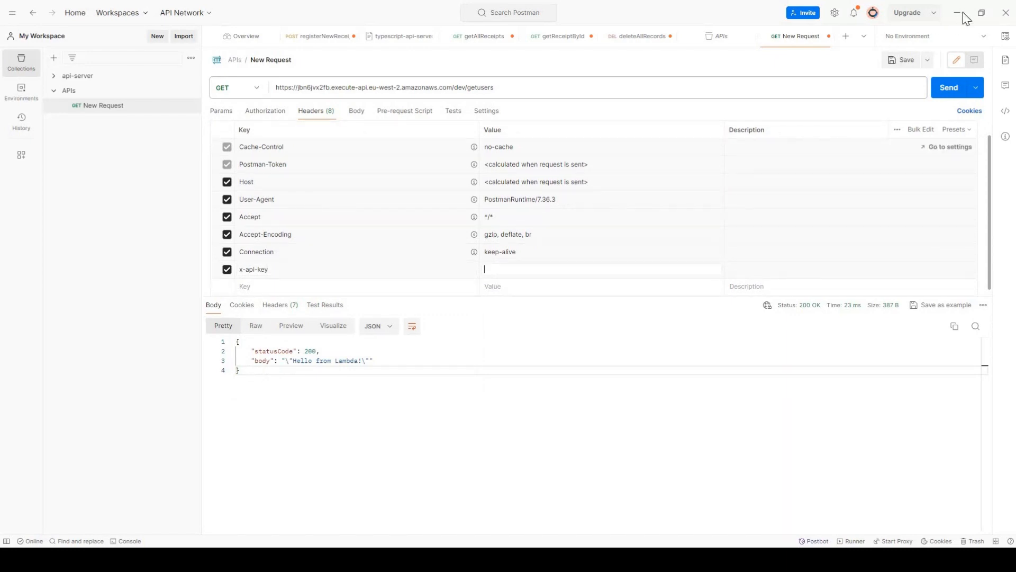
pyautogui.click(349, 559)
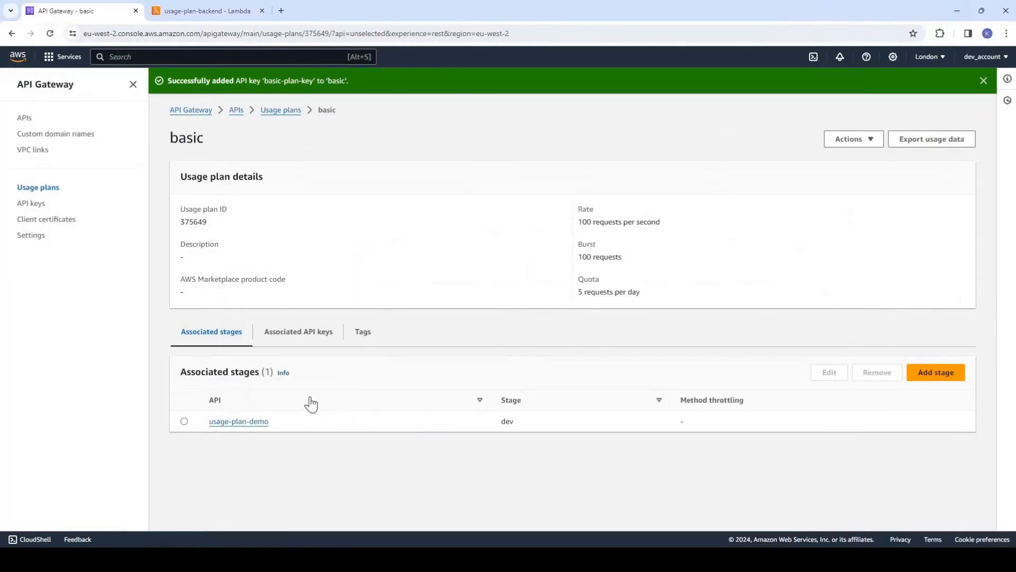
pyautogui.click(304, 338)
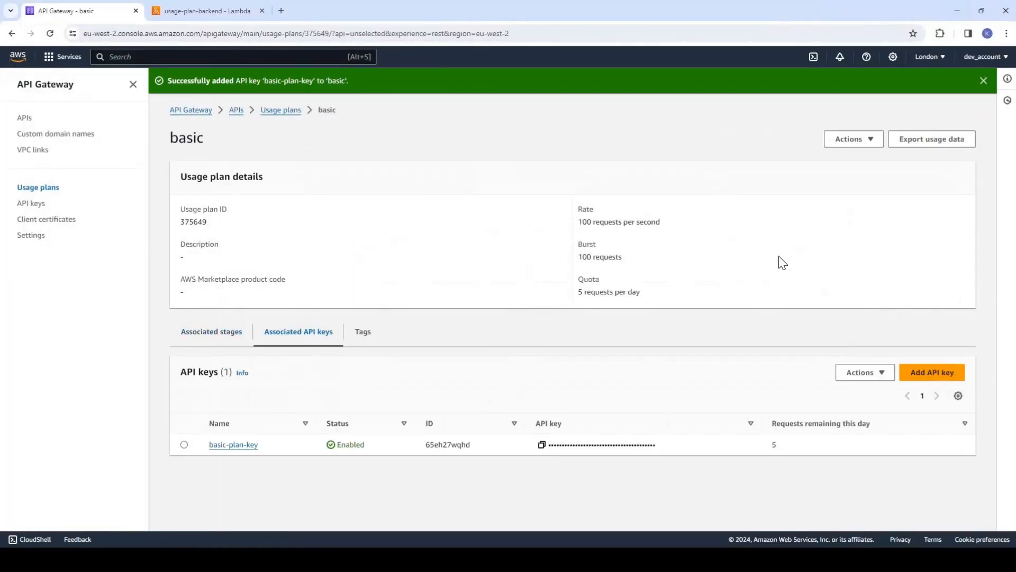
pyautogui.hotkey('alt', 'Tab')
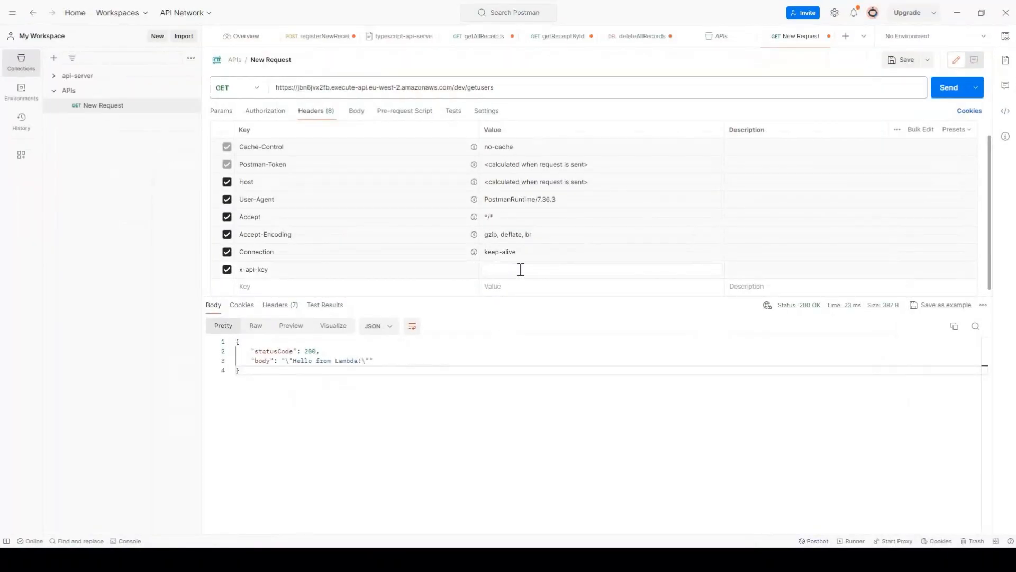
pyautogui.hotkey('ctrl', 'v')
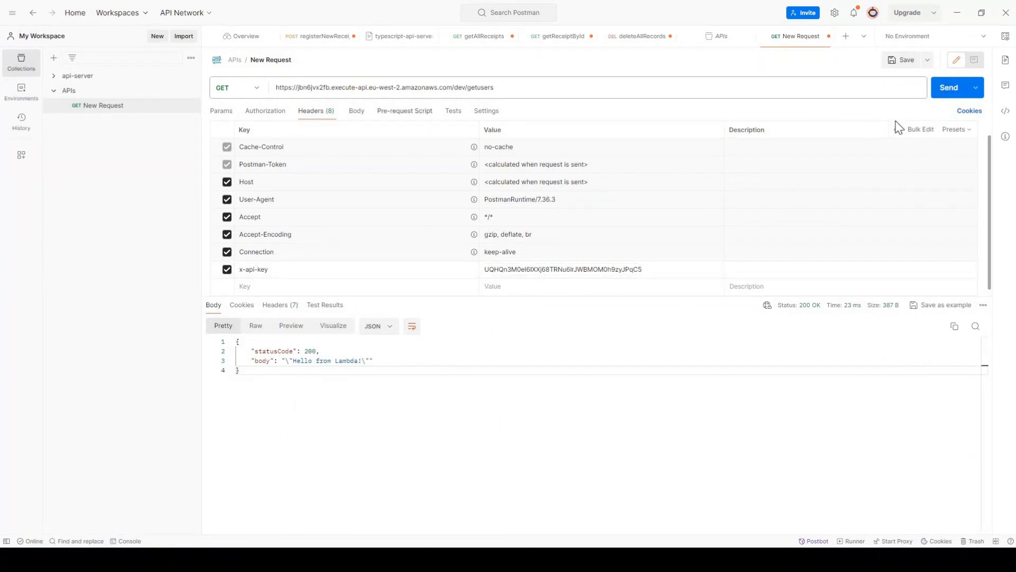
# Step: Send the getusers request with the API key header and inspect the response body
pyautogui.click(949, 89)
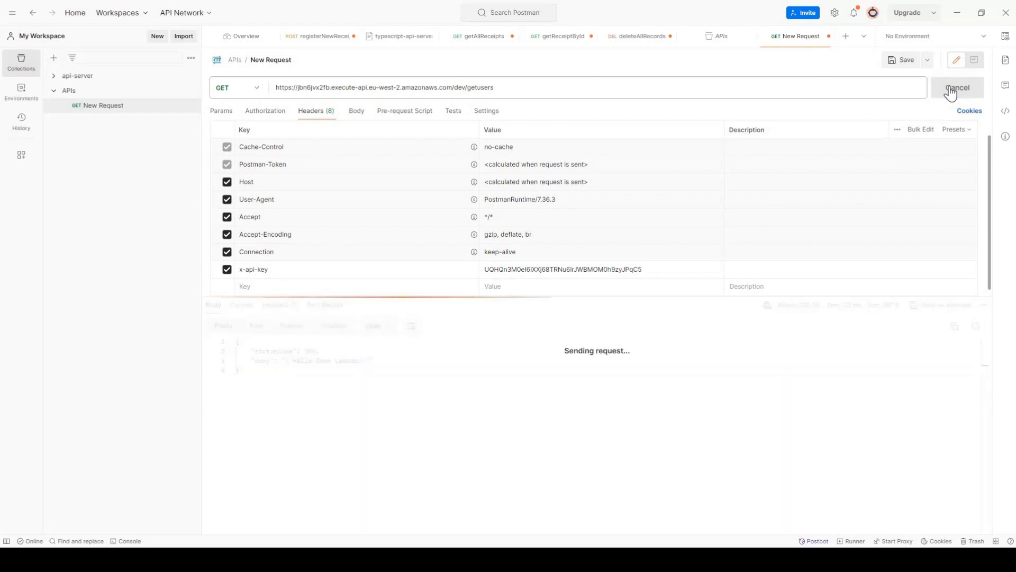
pyautogui.moveTo(224, 345); pyautogui.dragTo(321, 404)
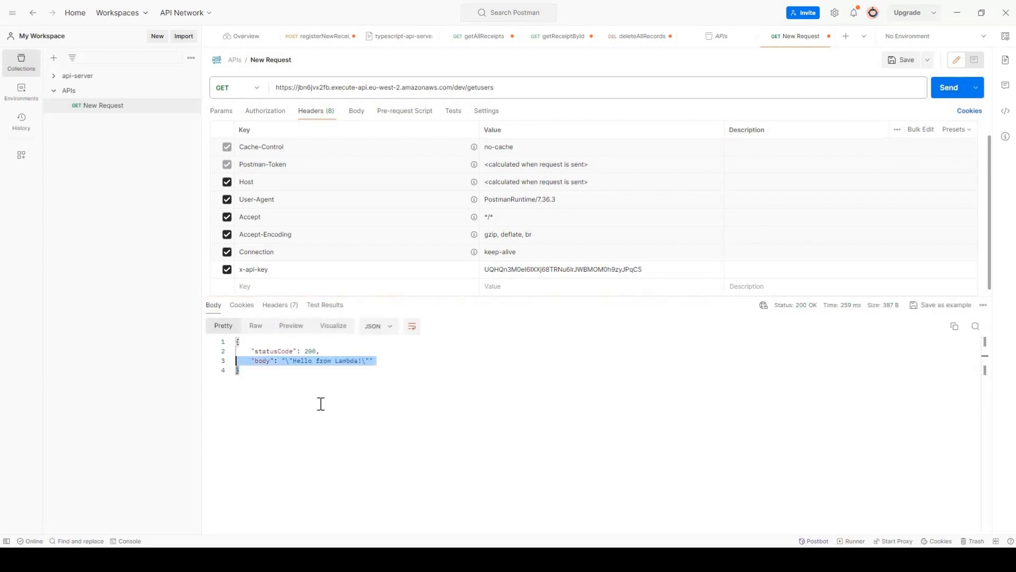
pyautogui.click(327, 406)
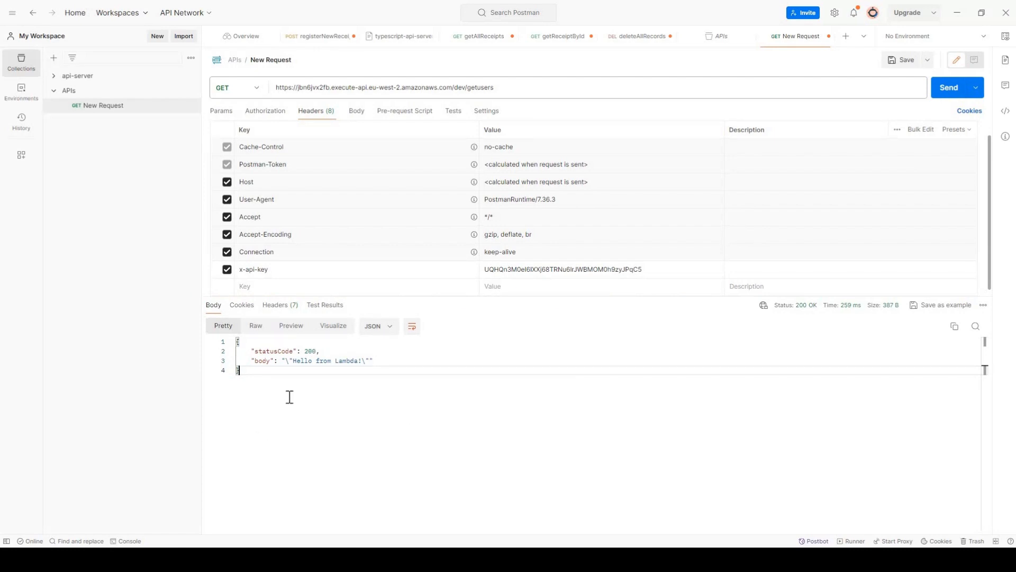
pyautogui.moveTo(221, 340); pyautogui.dragTo(319, 401)
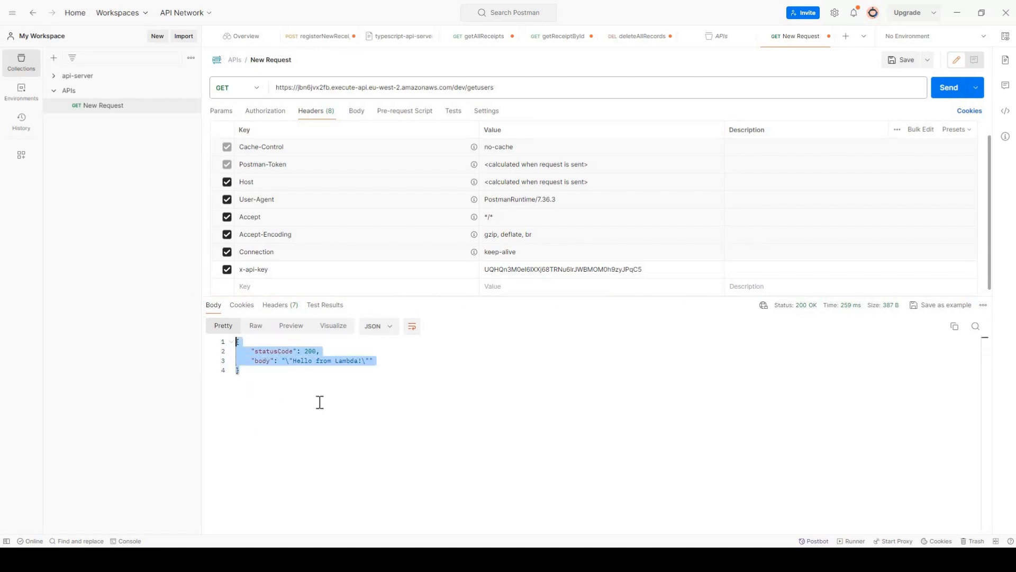
pyautogui.click(319, 401)
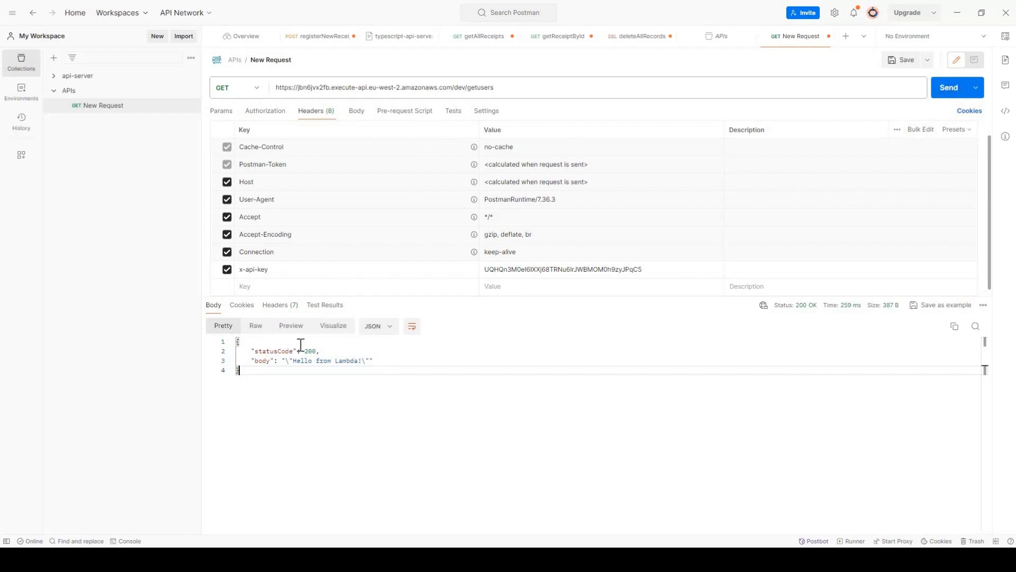
# Step: Resend the getusers request repeatedly to use up the plan's daily quota, and examine the returned message
pyautogui.click(951, 93)
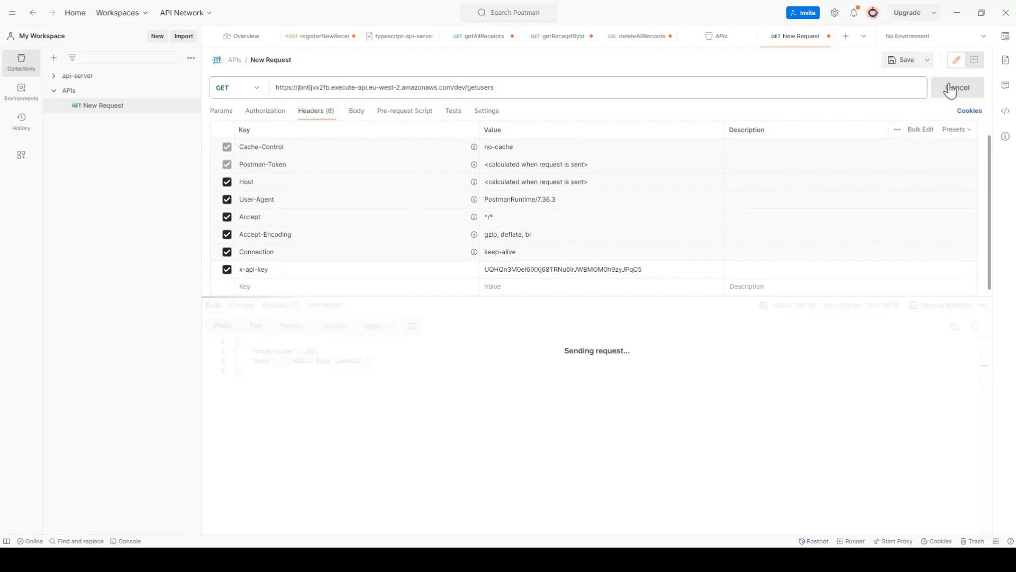
pyautogui.click(951, 92)
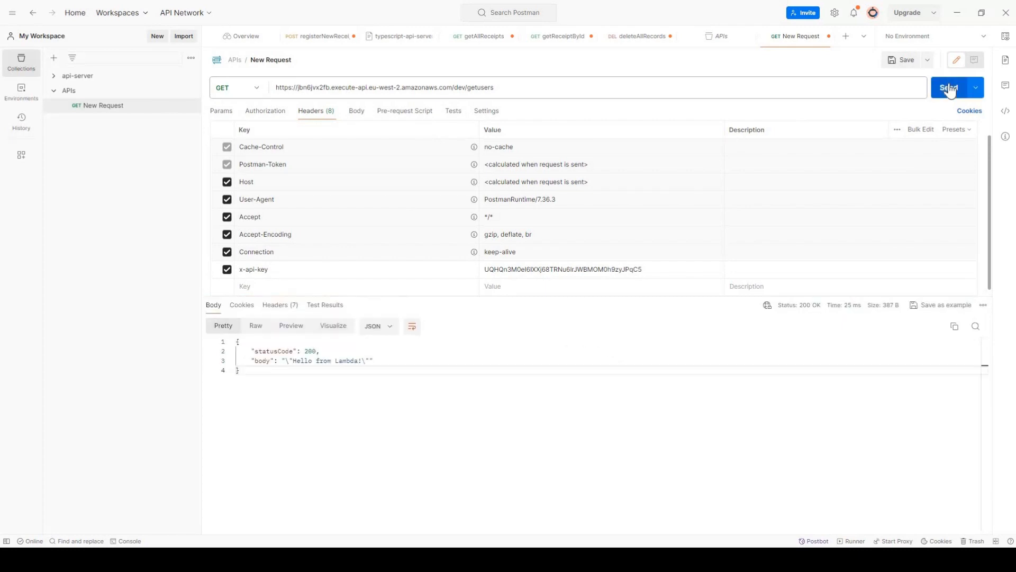
pyautogui.click(950, 90)
pyautogui.click(950, 90)
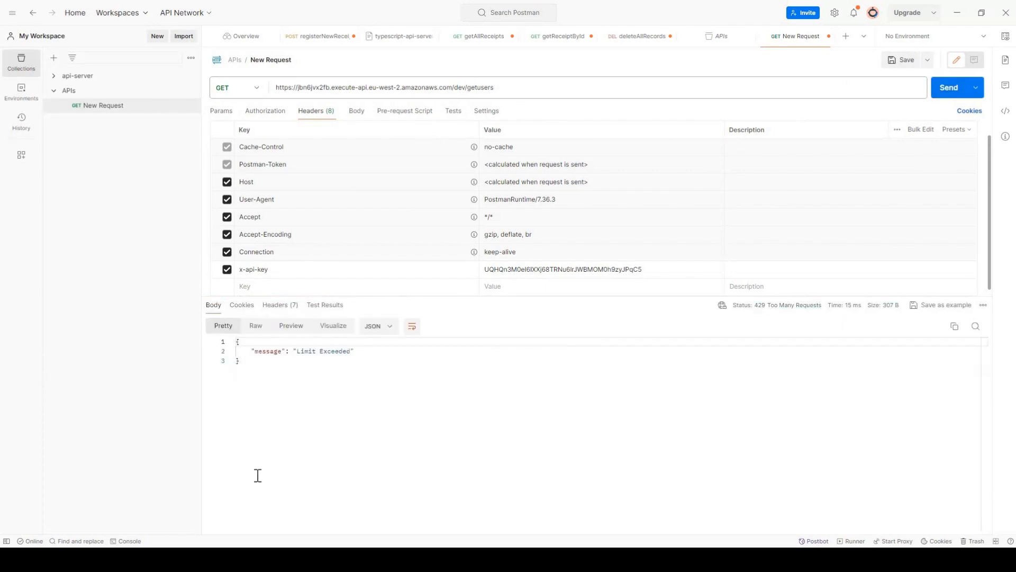
pyautogui.click(231, 369)
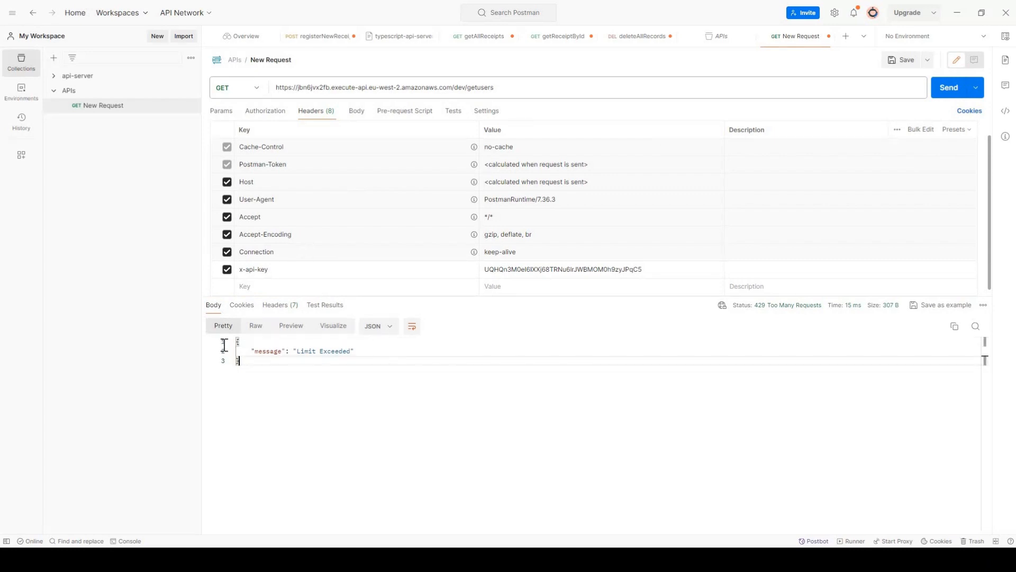
pyautogui.hotkey('ctrl', 'a')
pyautogui.click(301, 393)
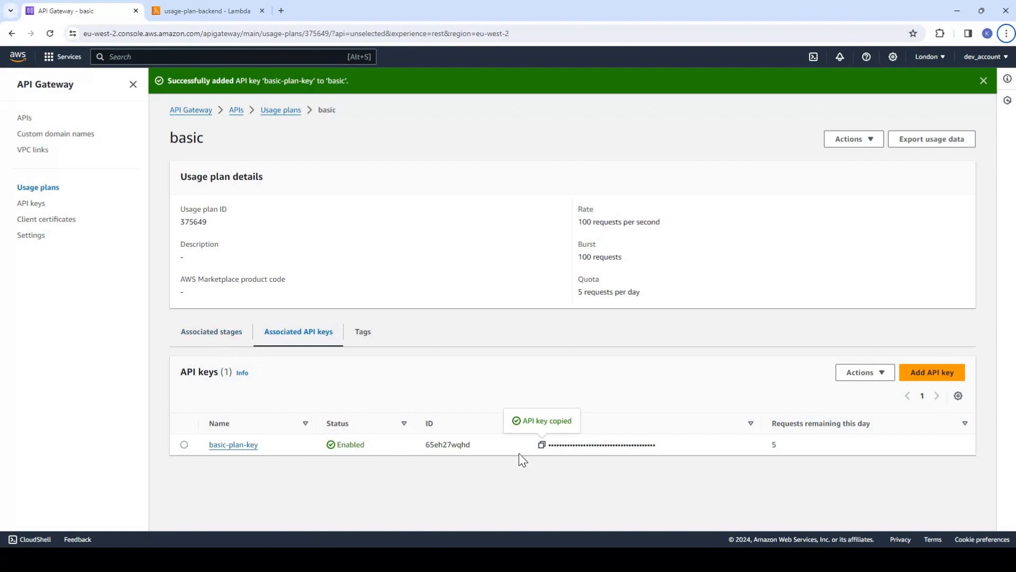
pyautogui.click(222, 342)
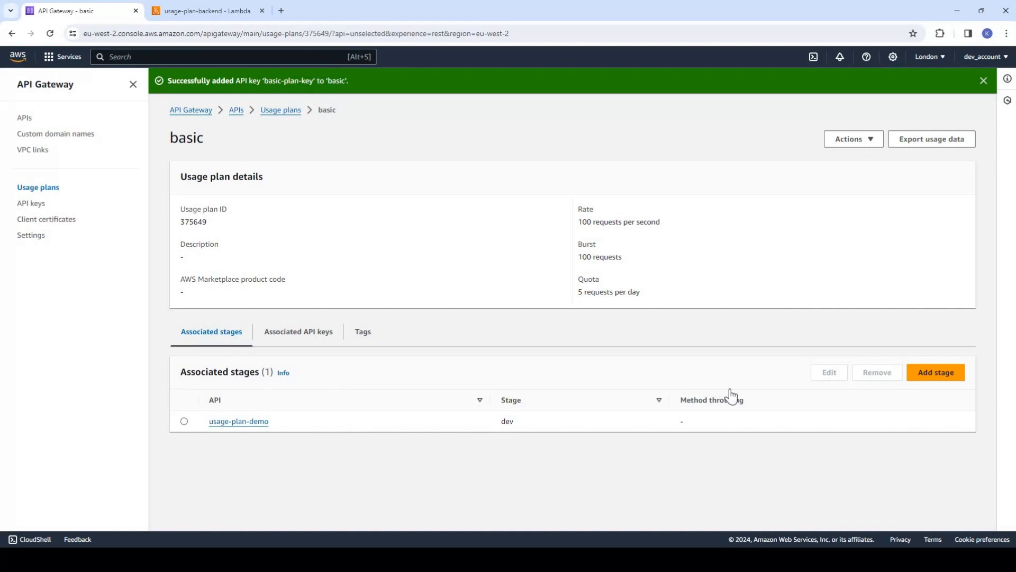
pyautogui.click(935, 376)
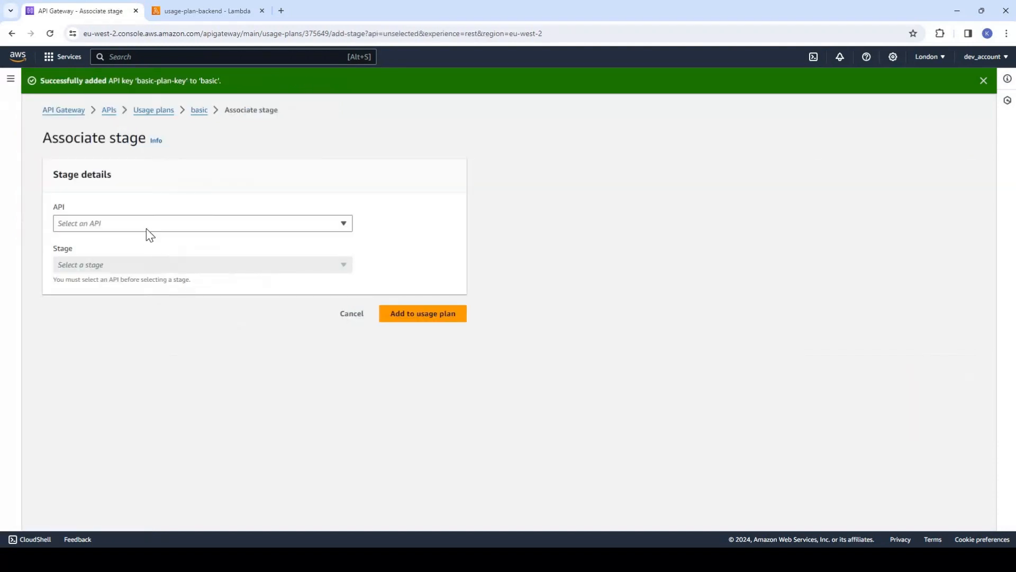
pyautogui.click(144, 224)
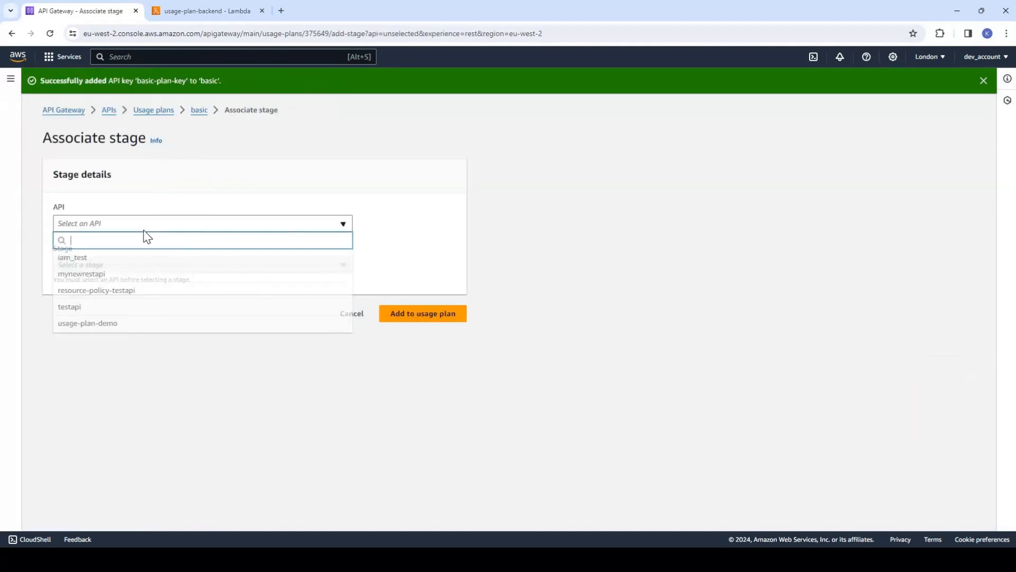
pyautogui.click(119, 323)
pyautogui.click(118, 266)
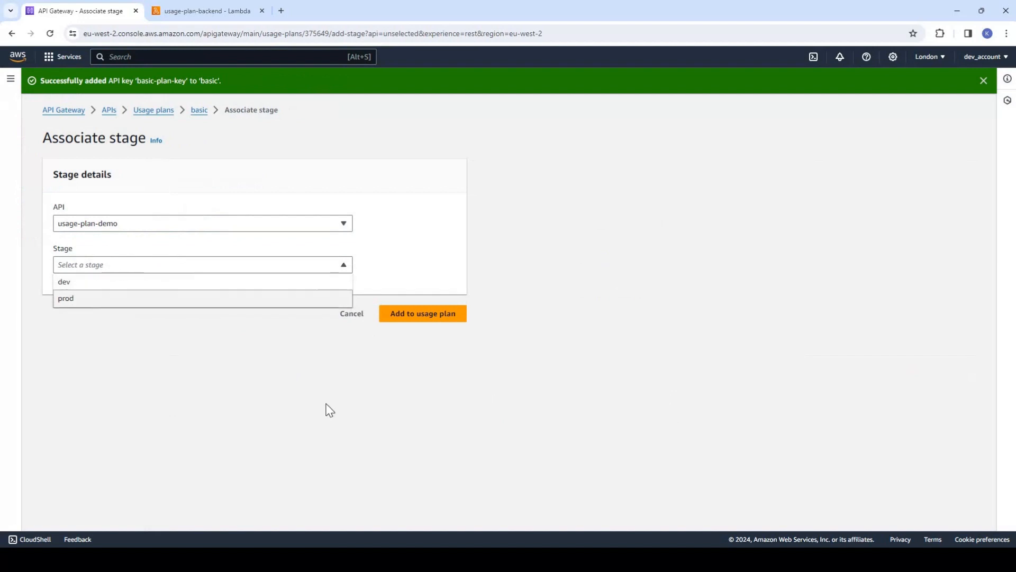
pyautogui.click(357, 320)
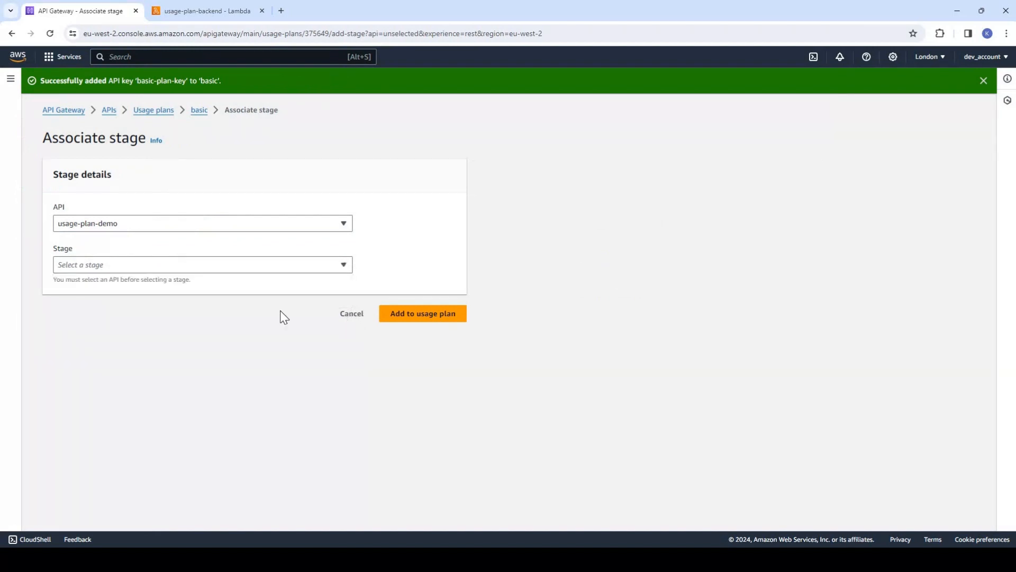
pyautogui.click(355, 319)
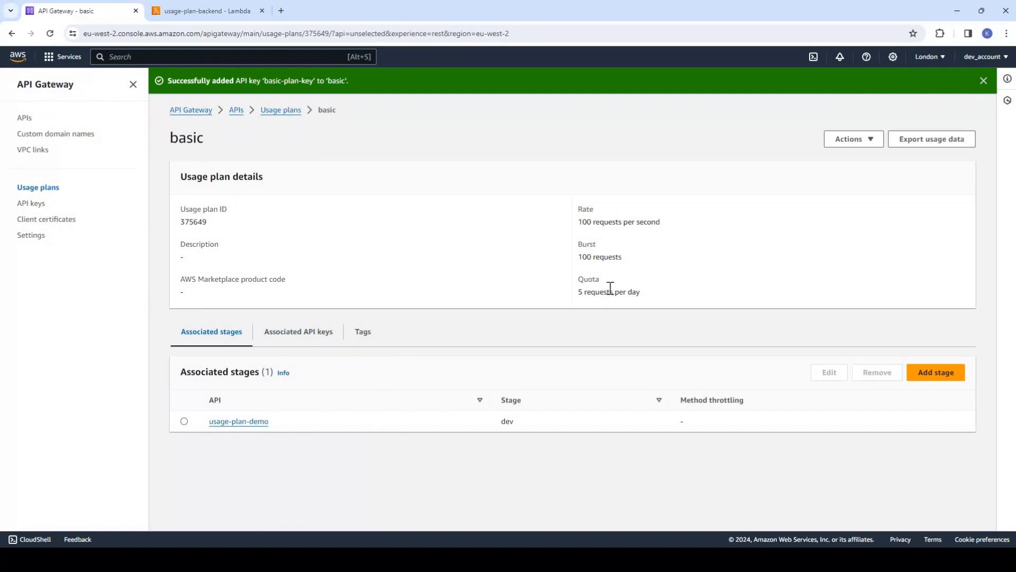
# Step: Review the rate, burst and quota limits in the basic usage plan's details
pyautogui.tripleClick(647, 293)
pyautogui.click(665, 288)
pyautogui.moveTo(656, 299)
pyautogui.mouseDown()
pyautogui.moveTo(585, 229)
pyautogui.moveTo(578, 207)
pyautogui.moveTo(664, 257)
pyautogui.moveTo(665, 284)
pyautogui.mouseUp()
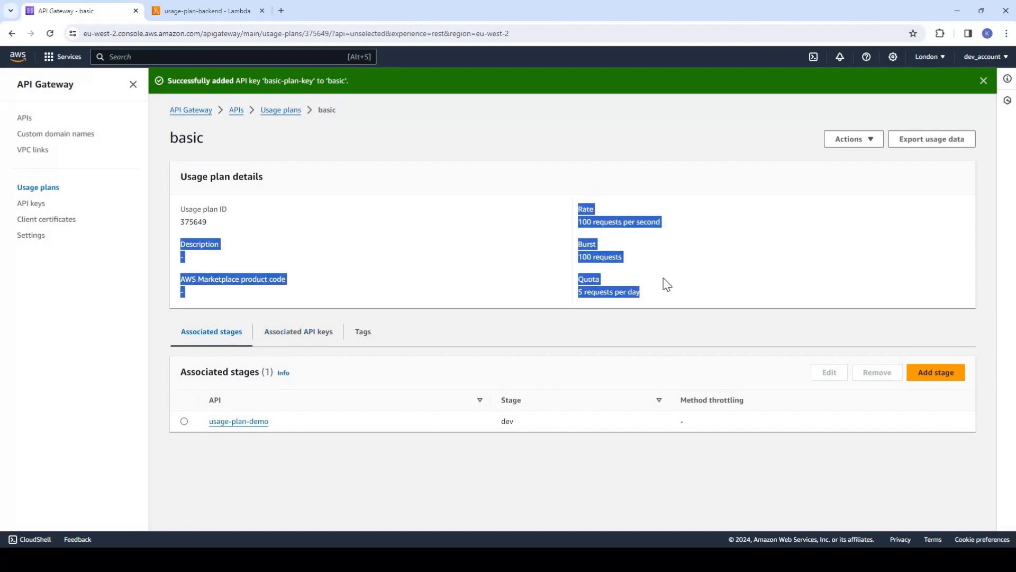
pyautogui.click(658, 294)
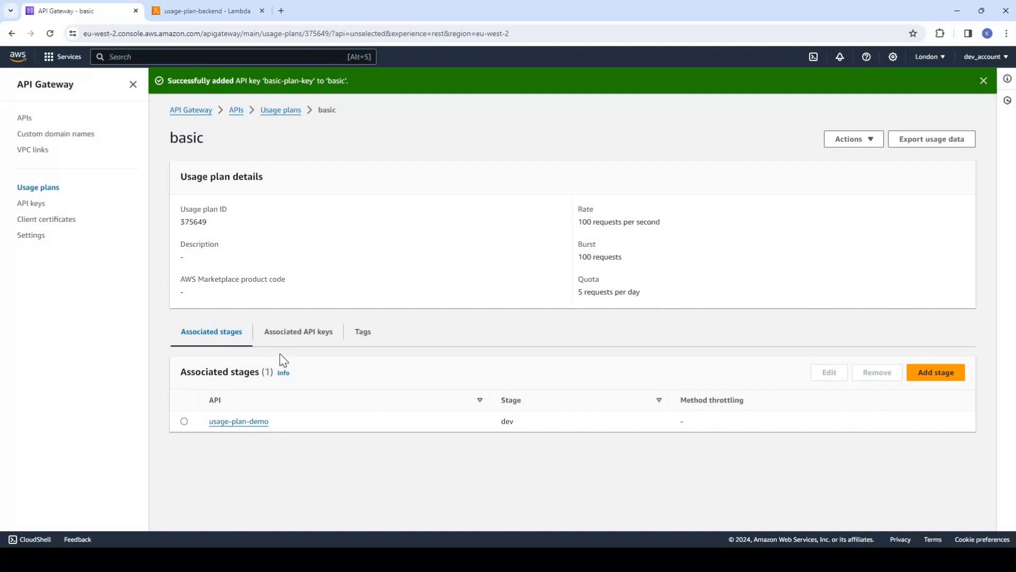
# Step: Make an API key required in the method request settings of the usage-plan-demo API's /getusers GET method and save
pyautogui.click(236, 111)
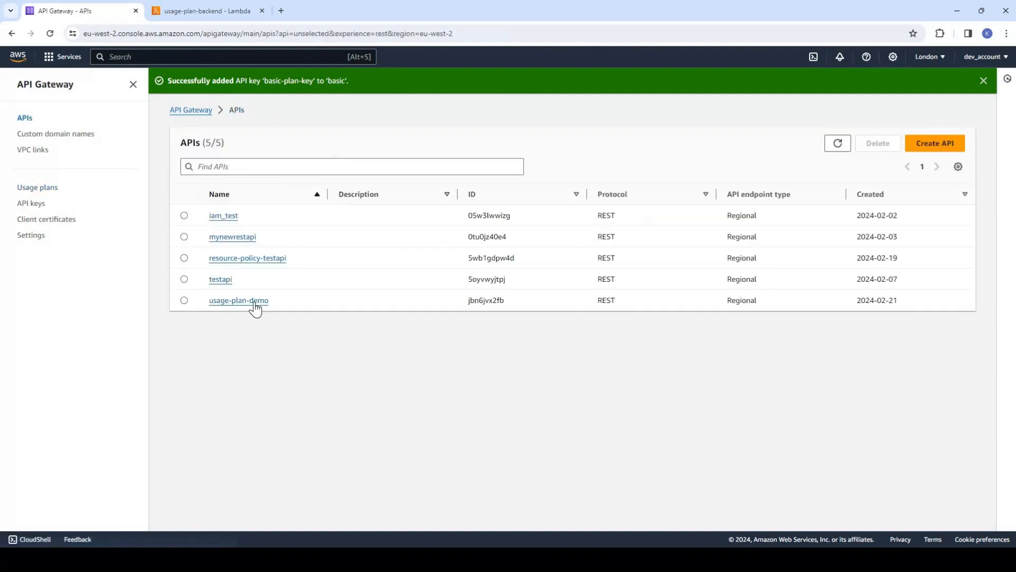
pyautogui.click(253, 301)
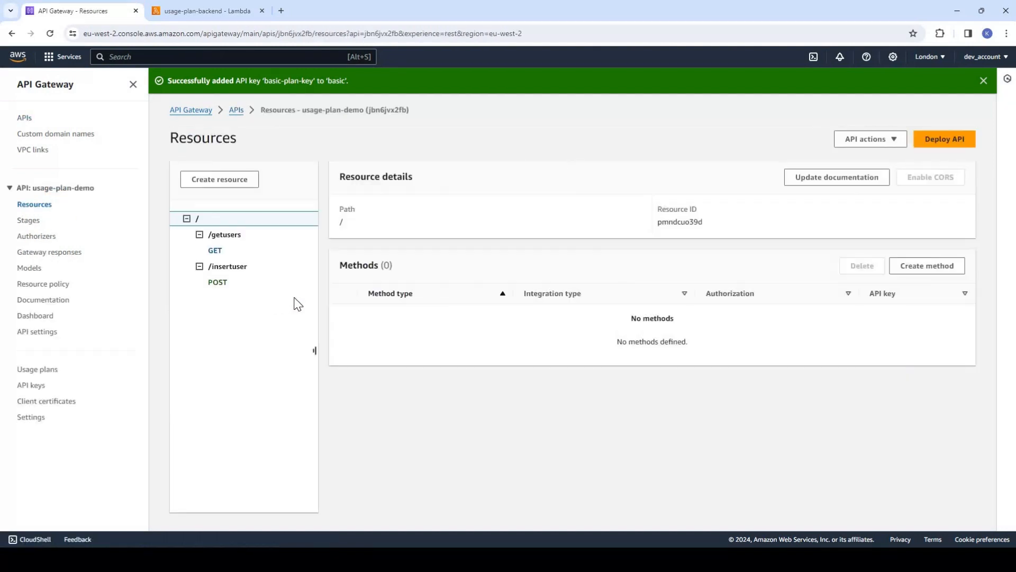
pyautogui.click(215, 250)
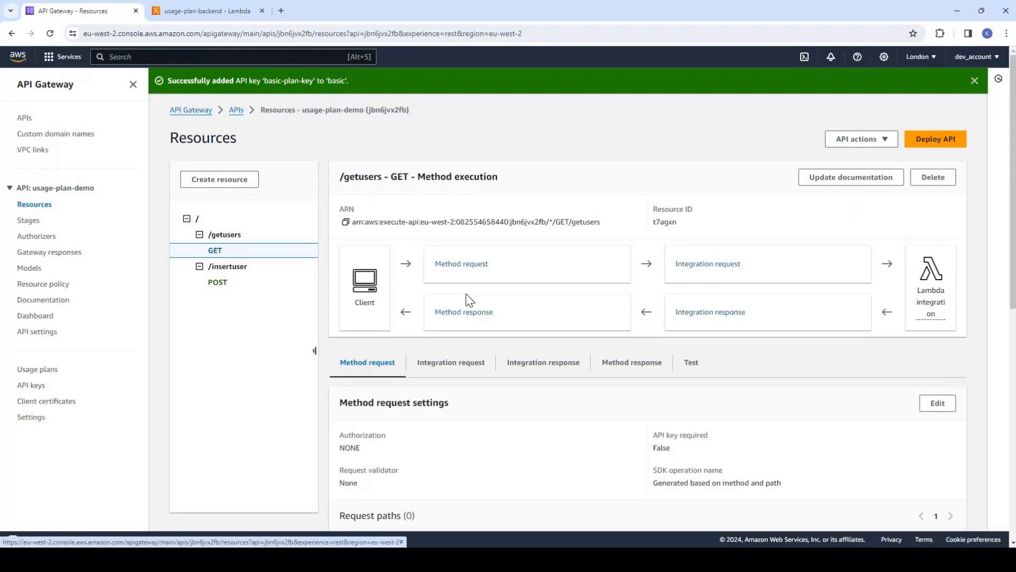
pyautogui.click(937, 407)
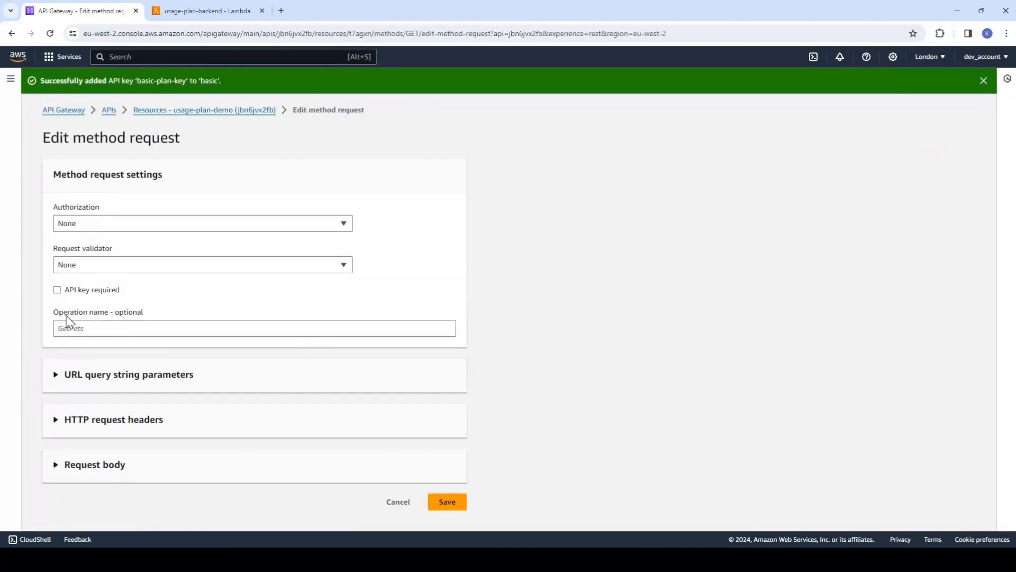
pyautogui.click(57, 290)
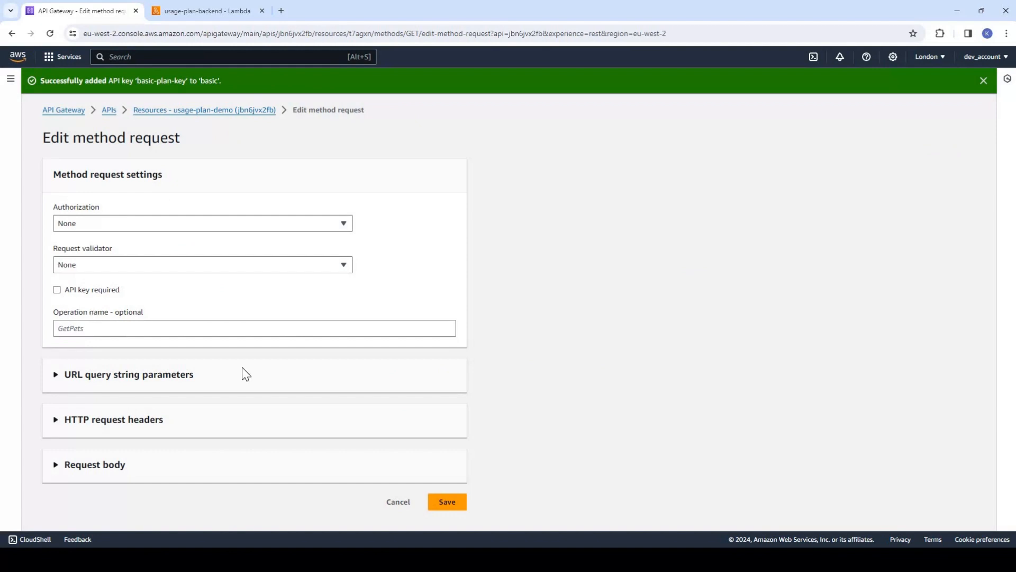
pyautogui.click(457, 509)
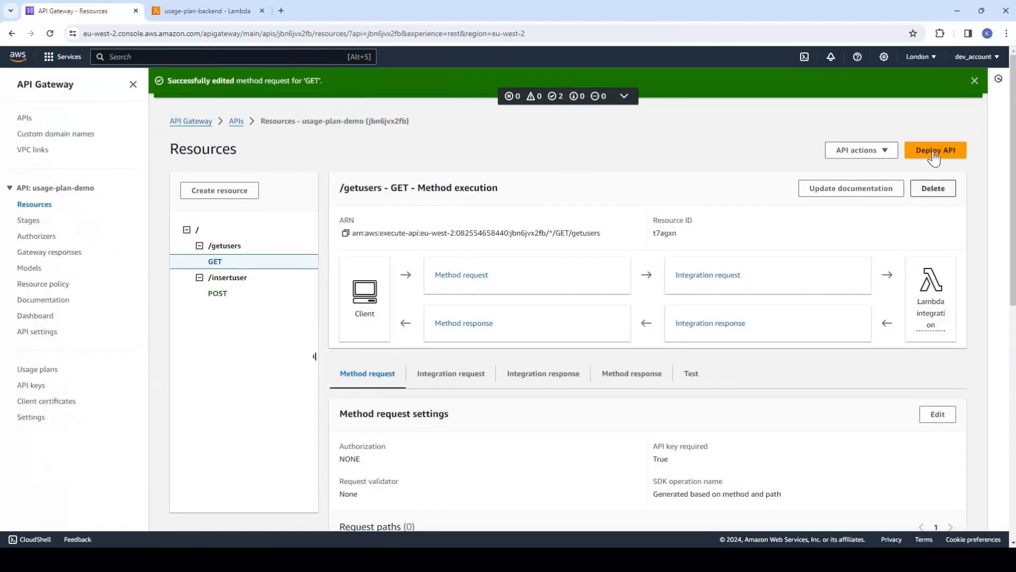
# Step: Deploy the usage-plan-demo API to the dev stage
pyautogui.click(934, 154)
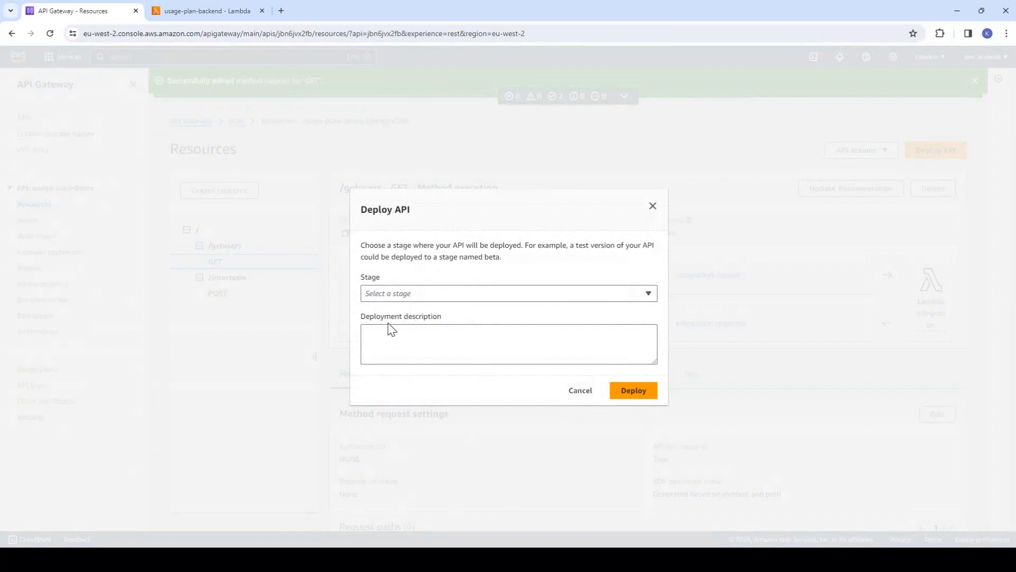
pyautogui.click(386, 293)
pyautogui.click(381, 329)
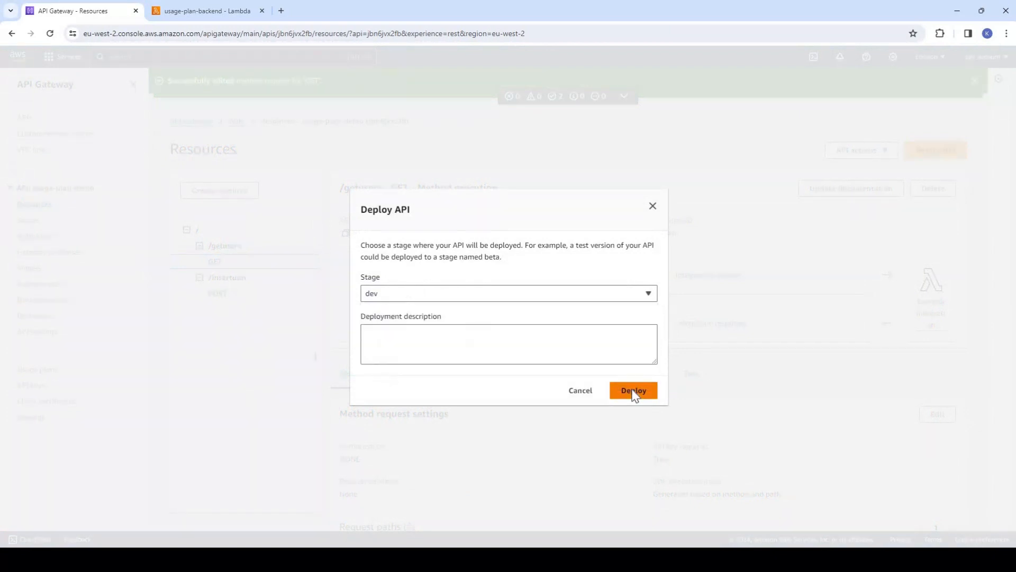
pyautogui.click(634, 391)
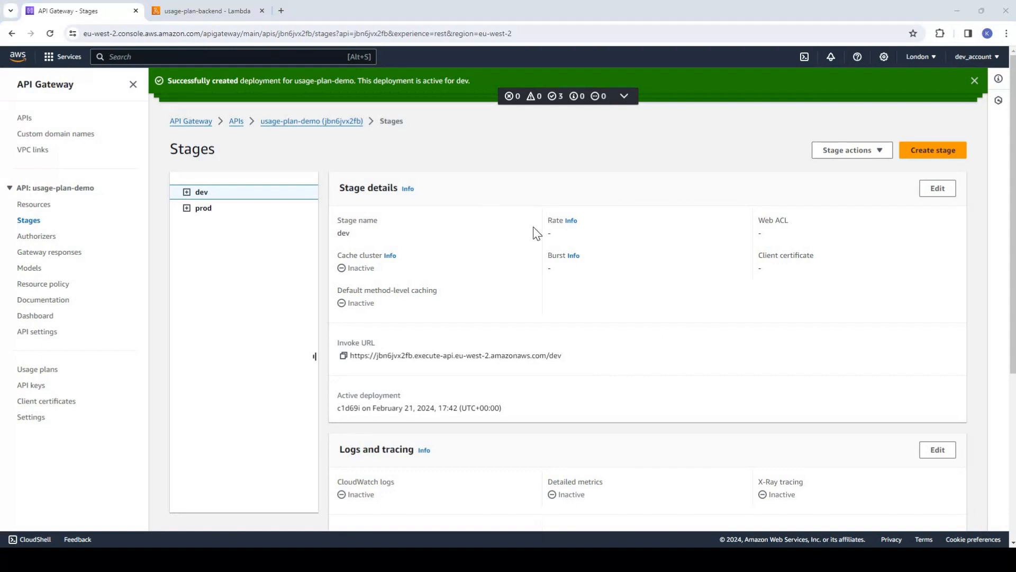
# Step: Switch to Postman, disable the x-api-key header, send the getusers request without it, and examine the response body
pyautogui.hotkey('alt', 'Tab')
pyautogui.click(227, 269)
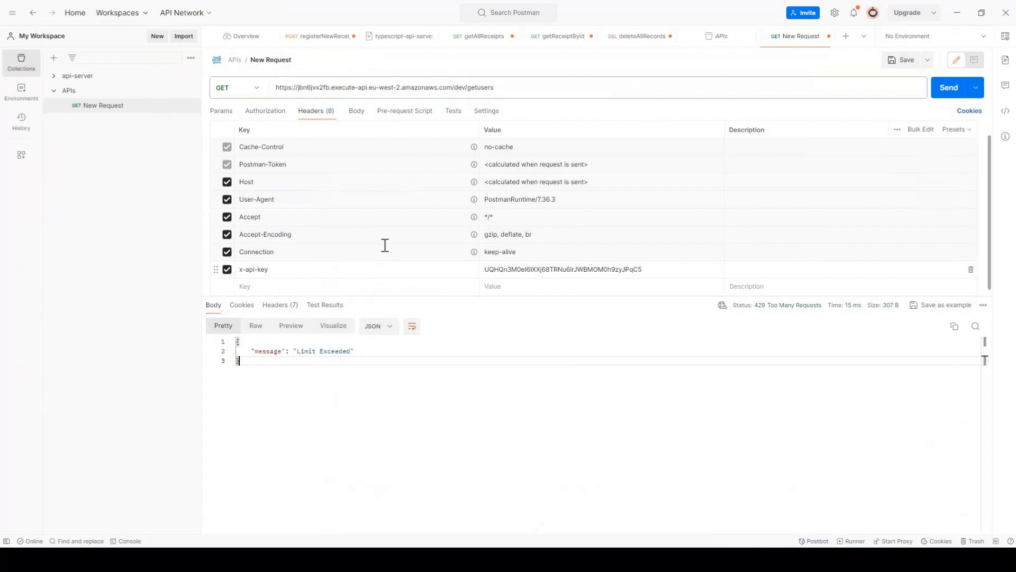
pyautogui.click(950, 89)
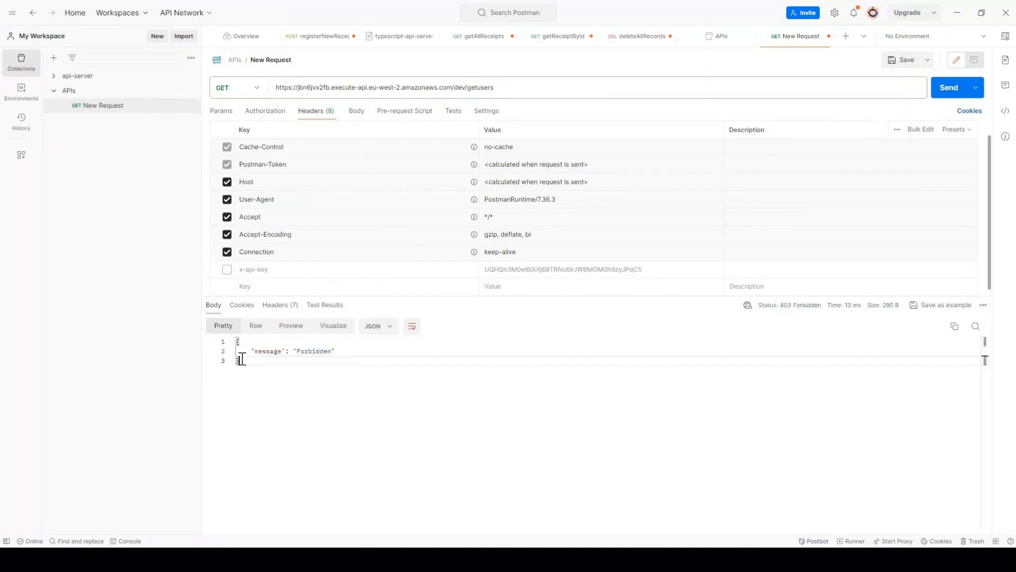
pyautogui.moveTo(233, 343); pyautogui.dragTo(319, 382)
pyautogui.click(319, 381)
pyautogui.hotkey('ctrl', 'a')
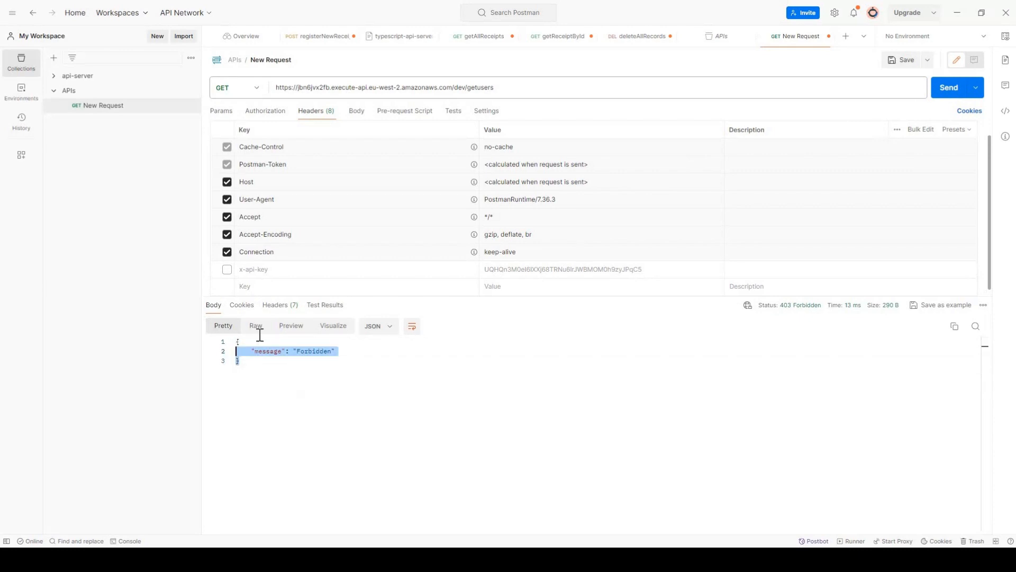
# Step: Re-enable the x-api-key header, resend the getusers request, and examine the returned message
pyautogui.click(227, 269)
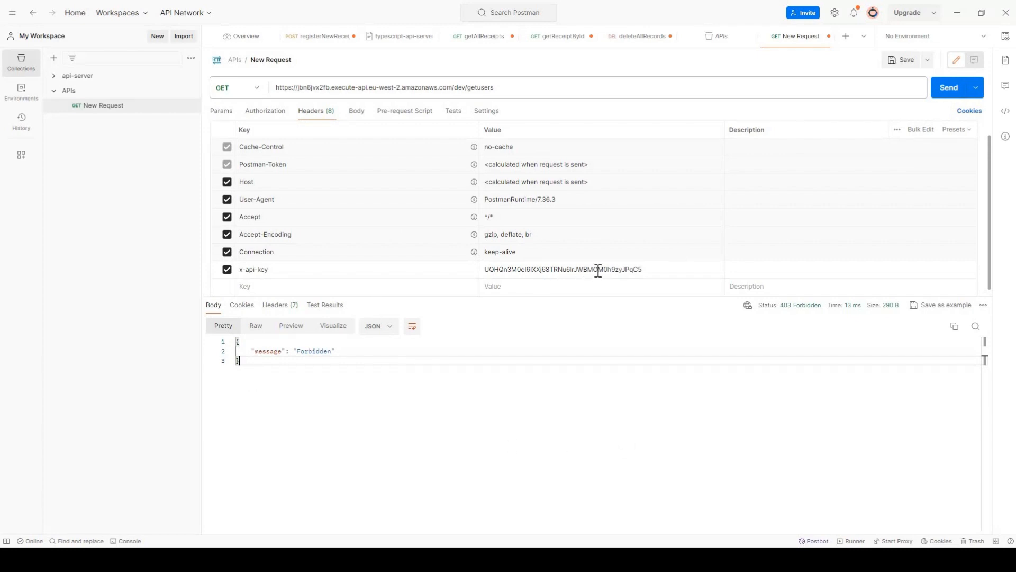
pyautogui.click(937, 87)
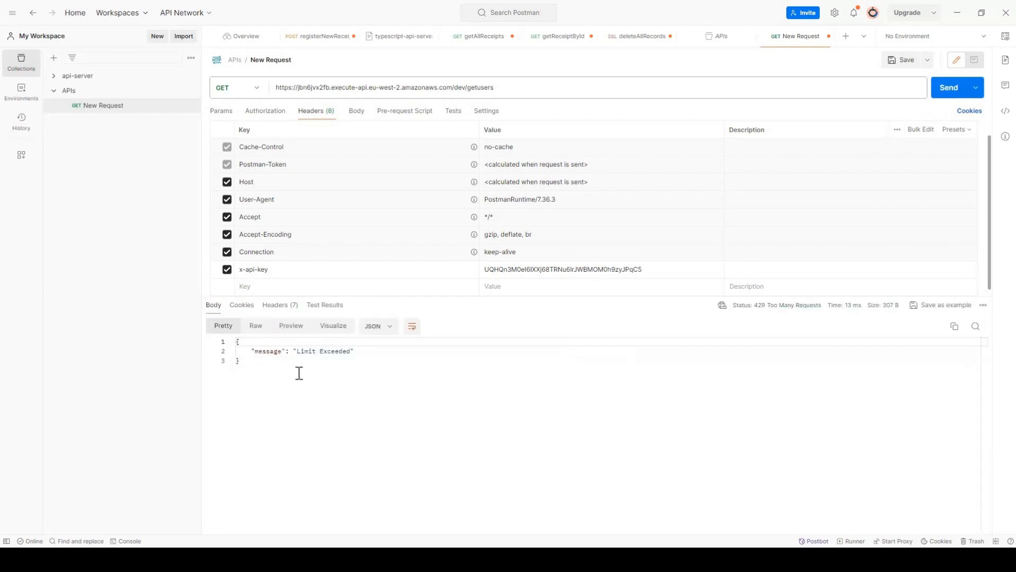
pyautogui.click(271, 368)
pyautogui.click(271, 368)
pyautogui.moveTo(358, 352); pyautogui.dragTo(244, 353)
pyautogui.click(406, 390)
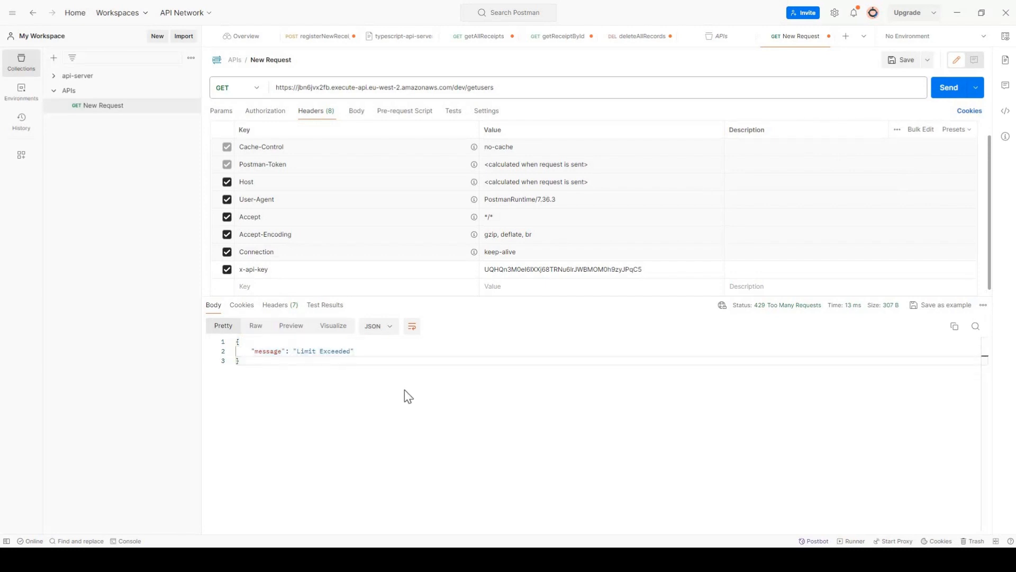
pyautogui.hotkey('alt', 'Tab')
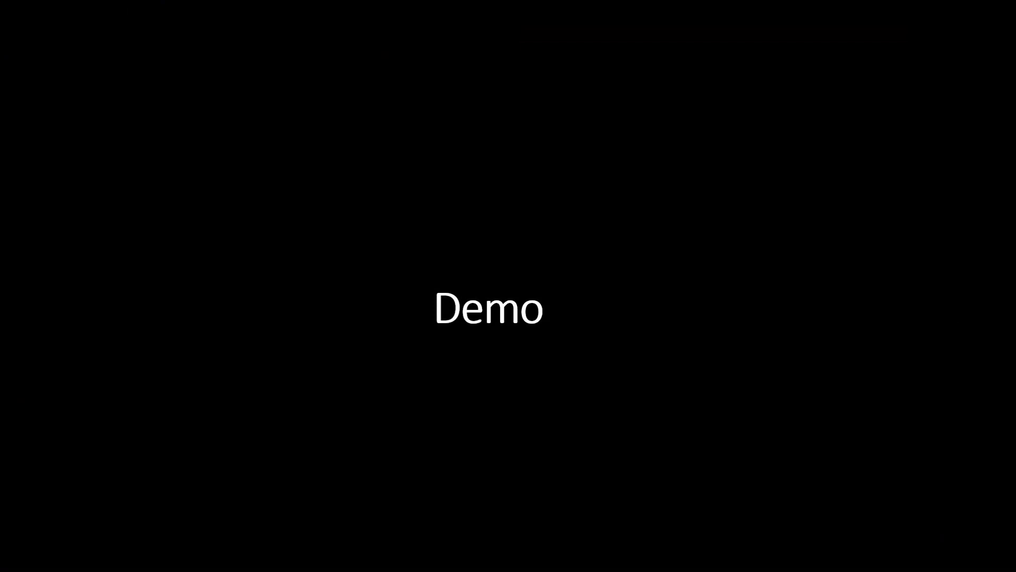
pyautogui.press('Right')
pyautogui.press('Right')
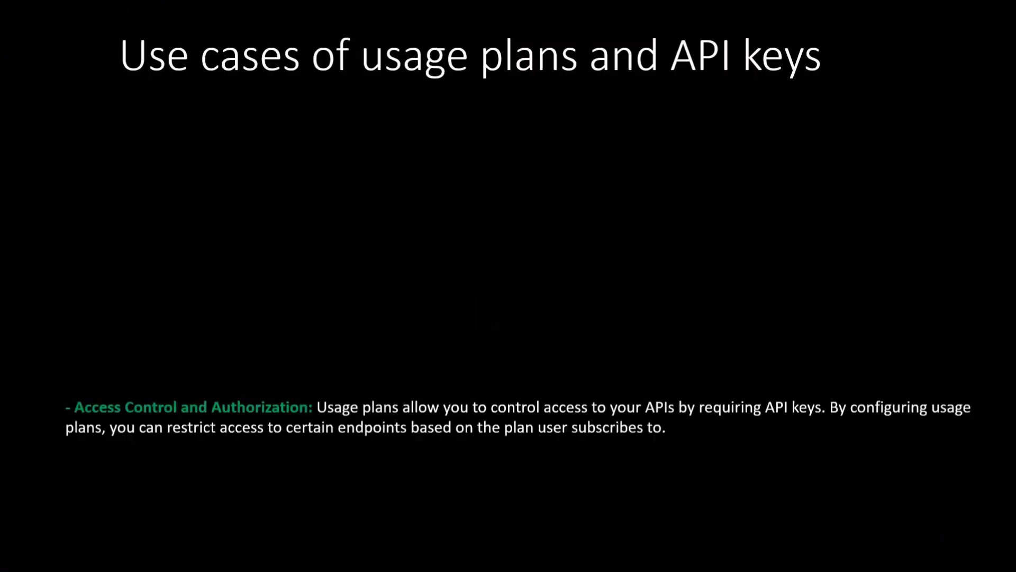